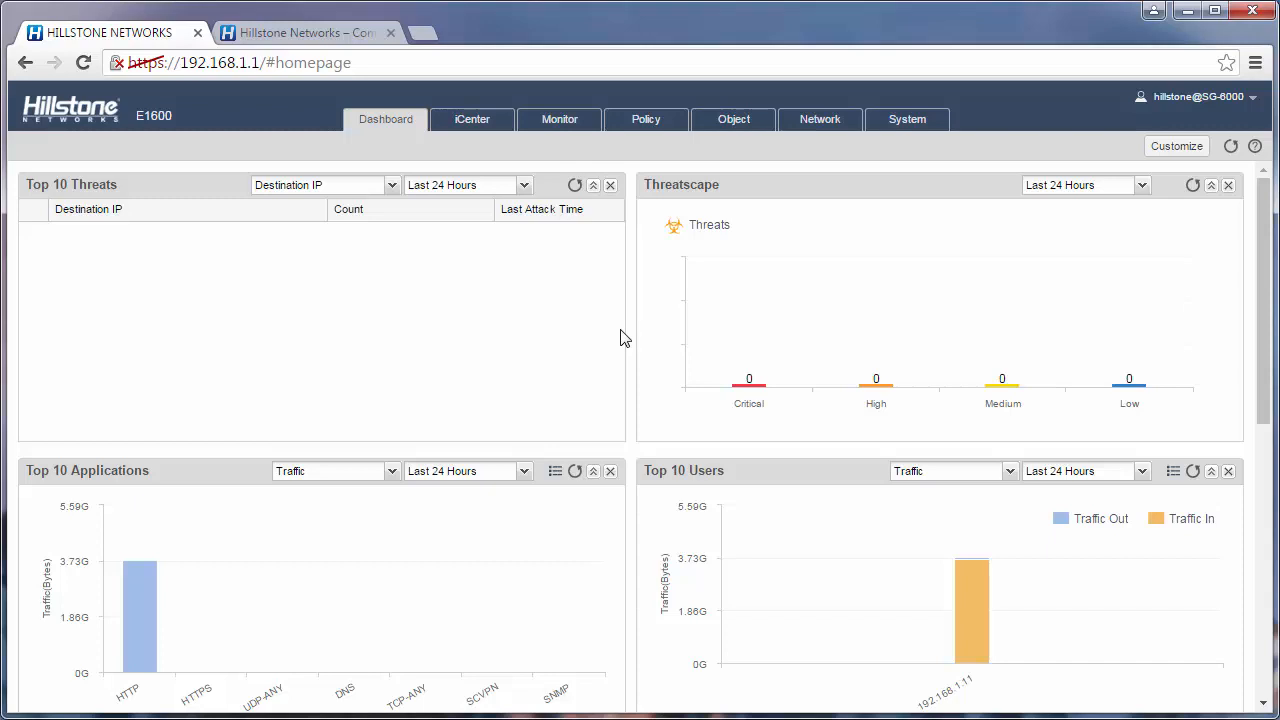
left_click(303, 34)
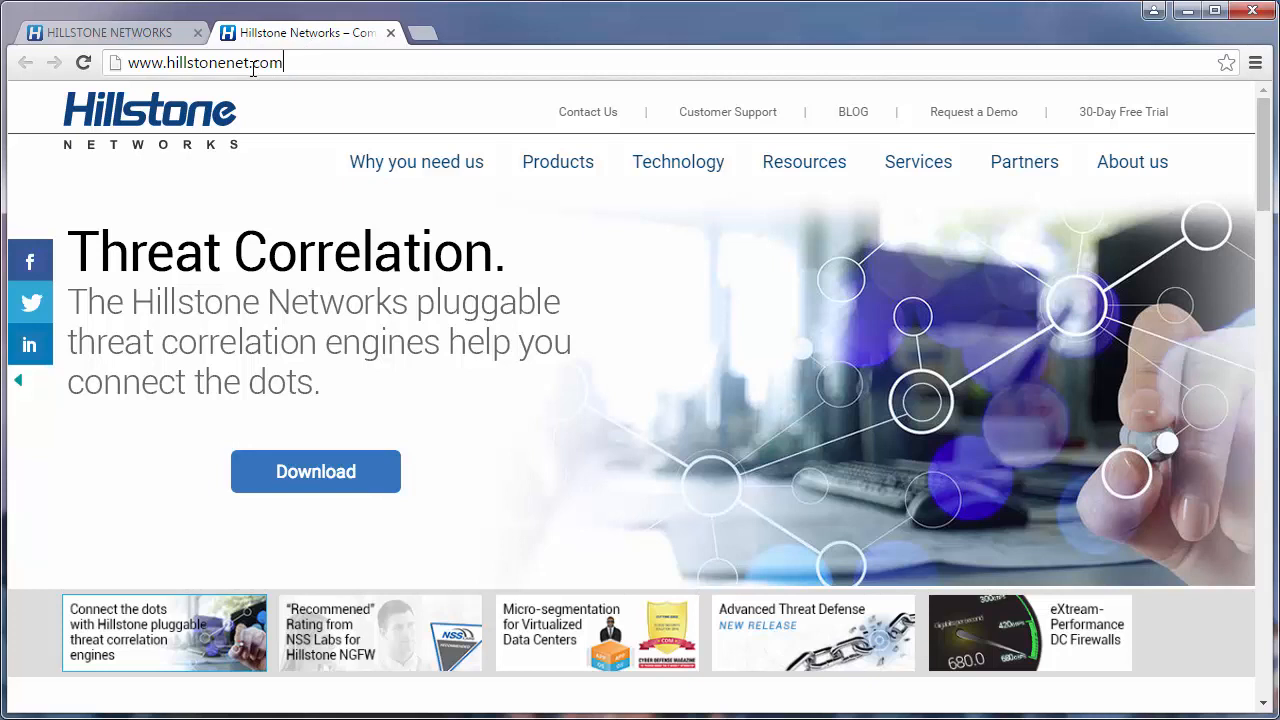
left_click(130, 33)
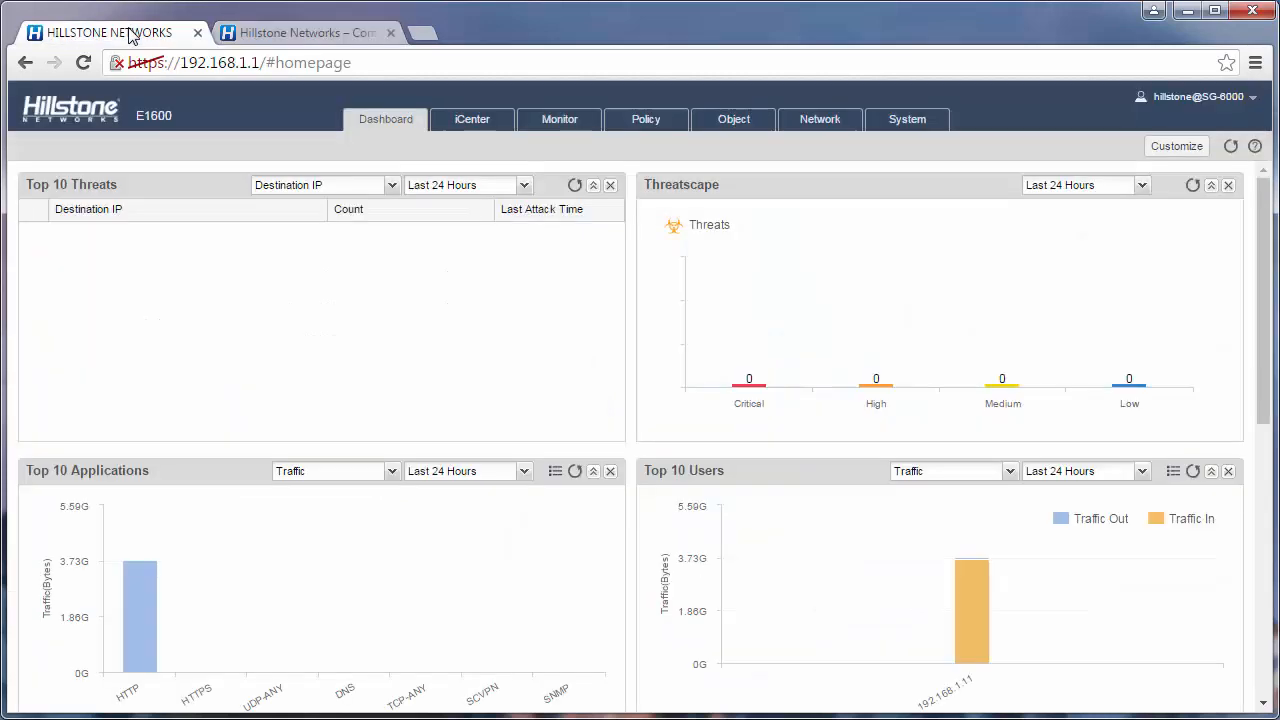
left_click(898, 122)
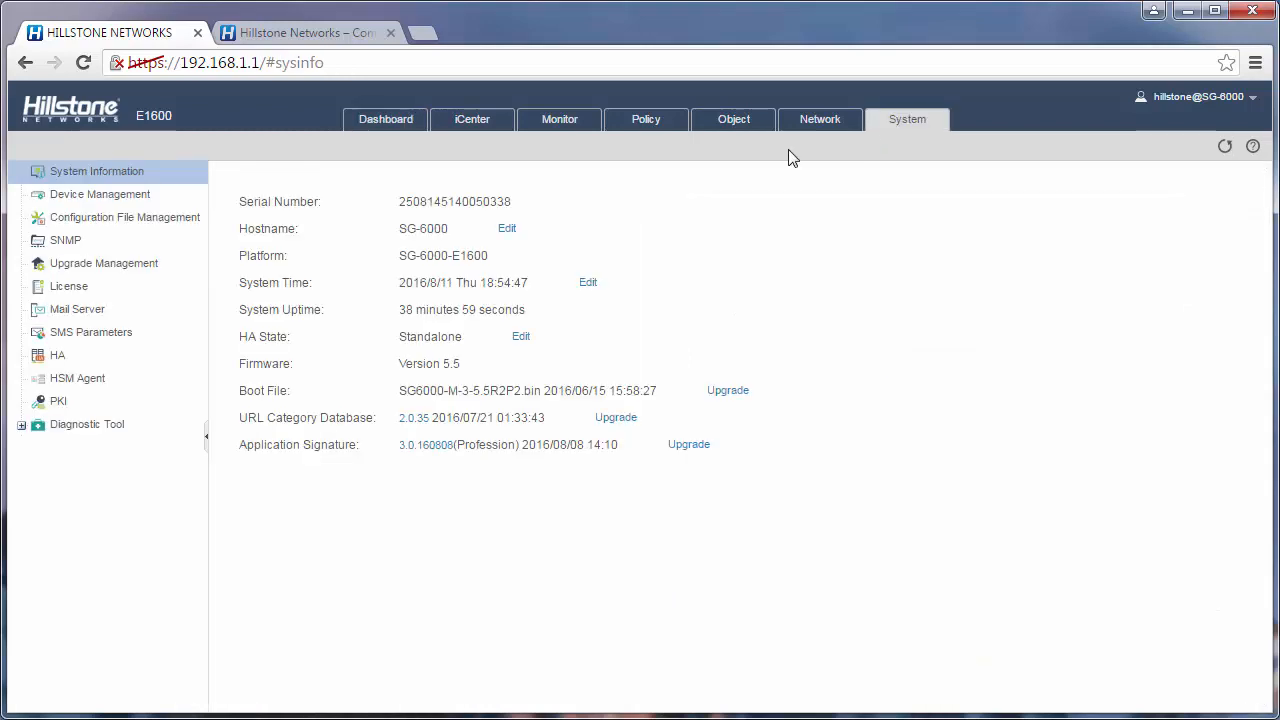
left_click(147, 285)
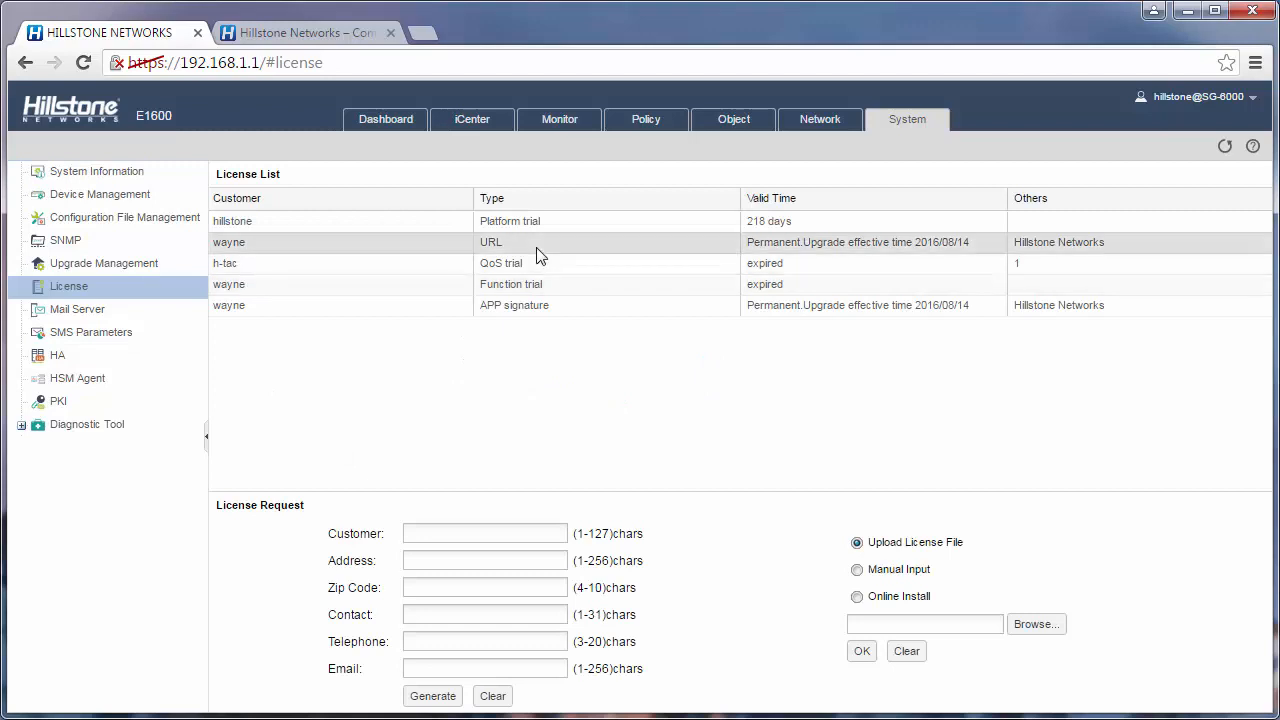
- Create a new URL filter rule object named "test"
left_click(735, 132)
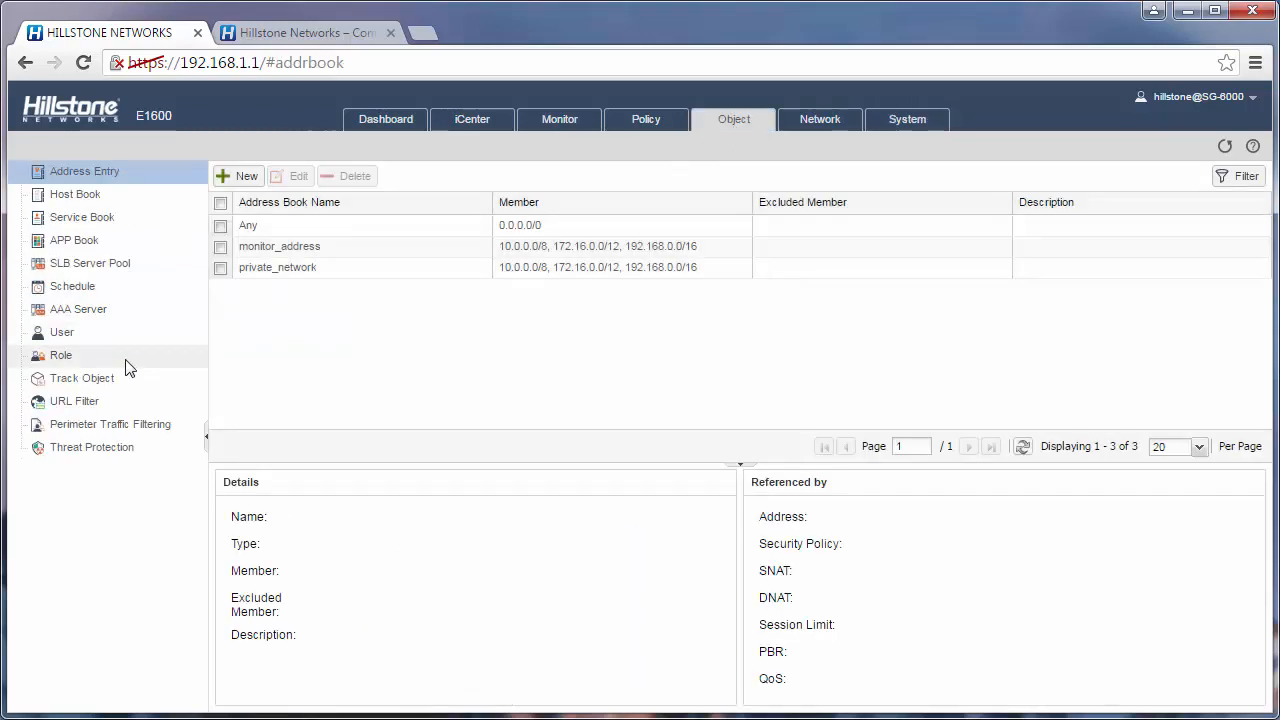
left_click(120, 404)
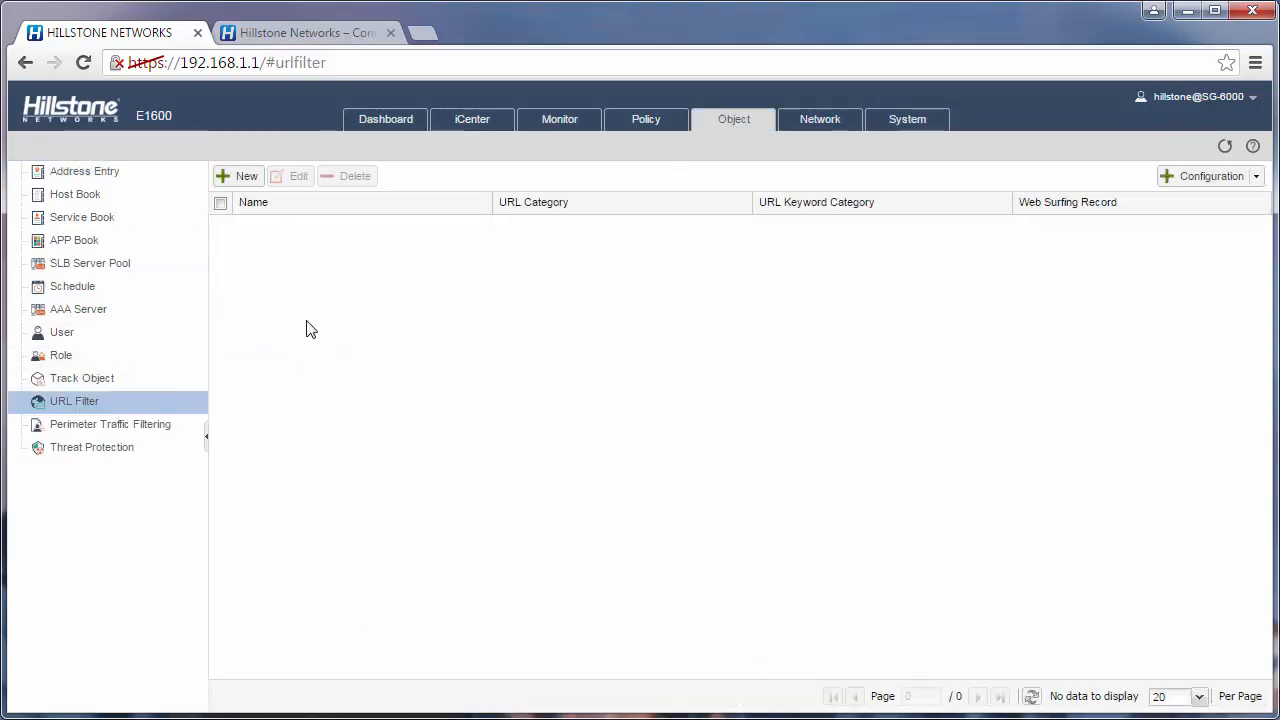
left_click(246, 178)
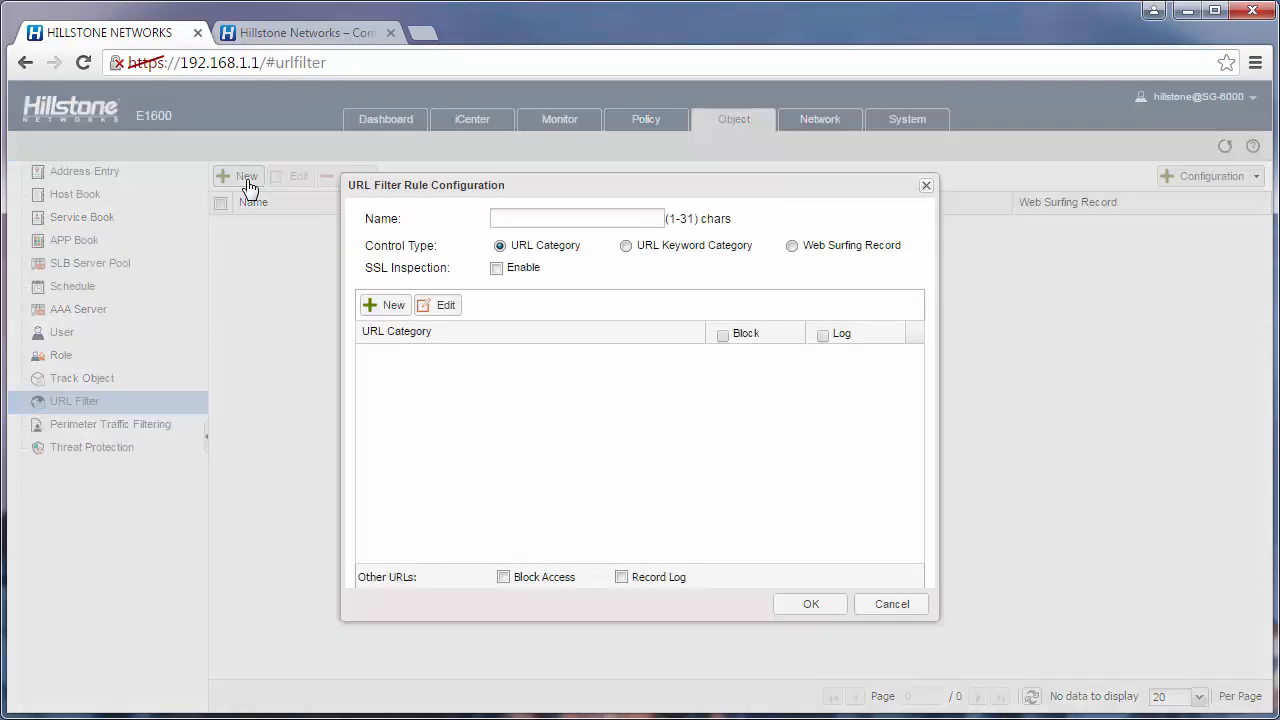
left_click(555, 219)
type("test")
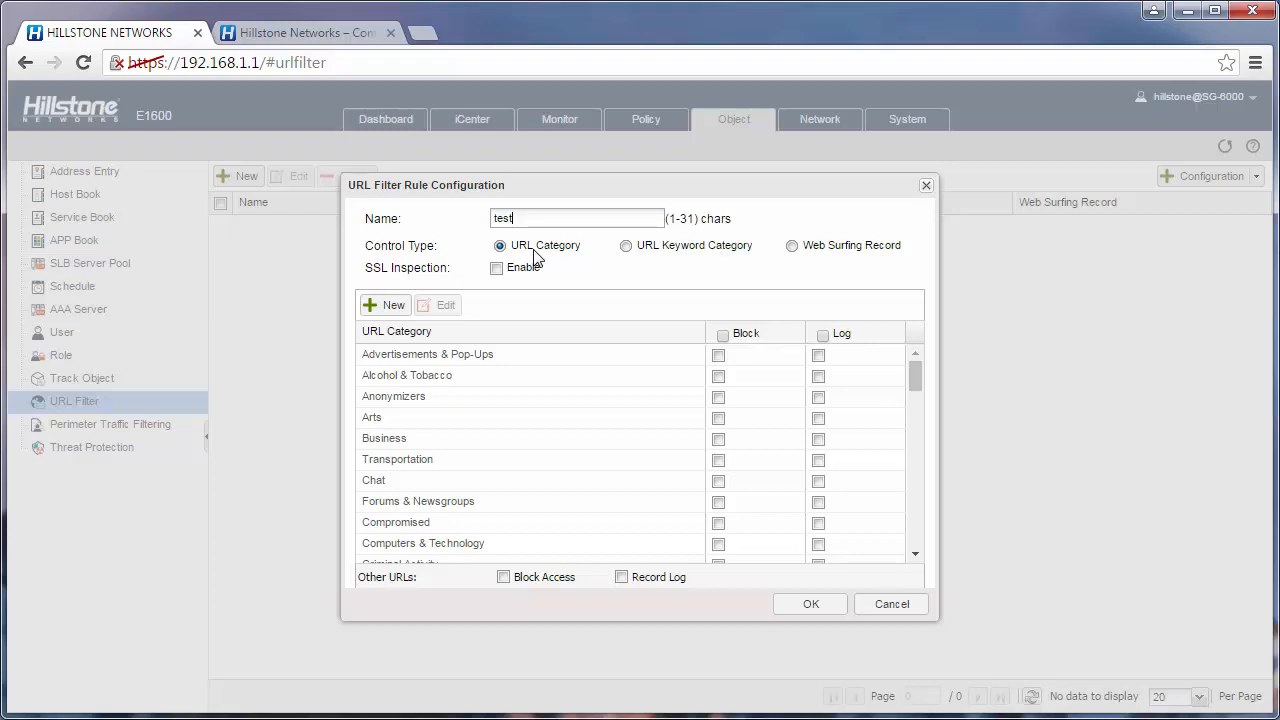
- Review the rule's Web Surfing Record and URL Keyword Category control types, and return to URL Category
left_click(792, 247)
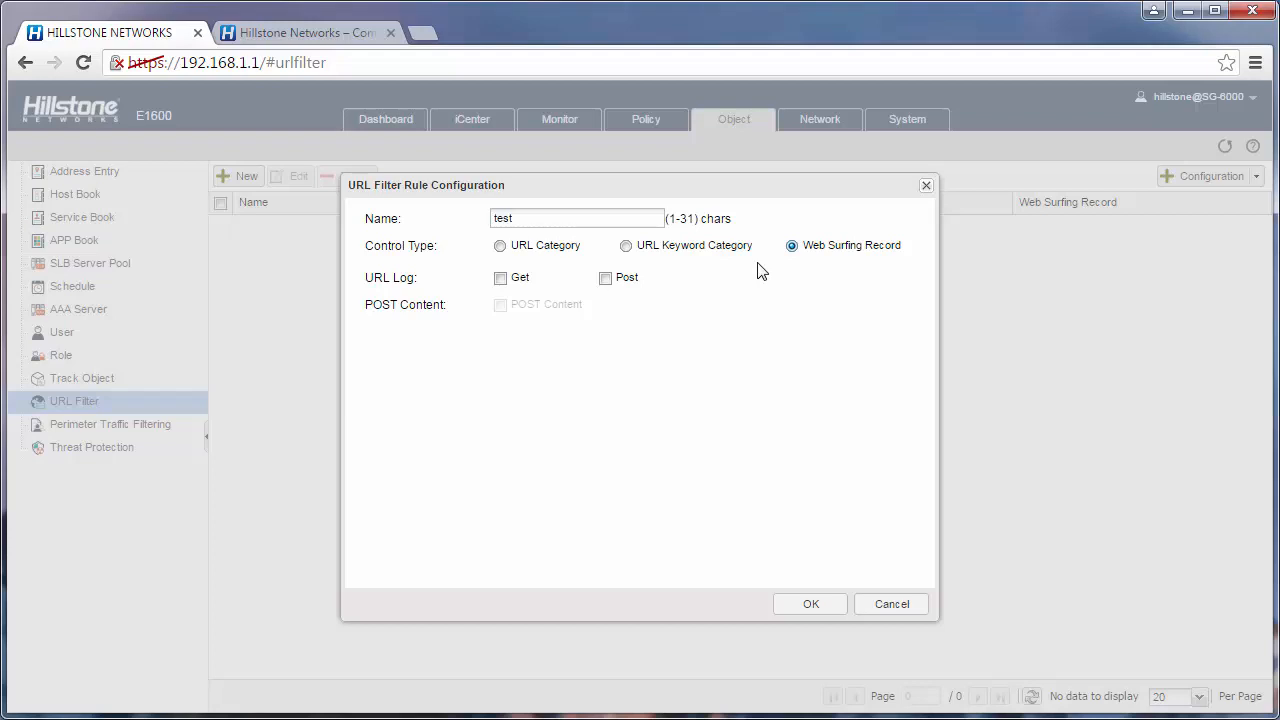
left_click(533, 247)
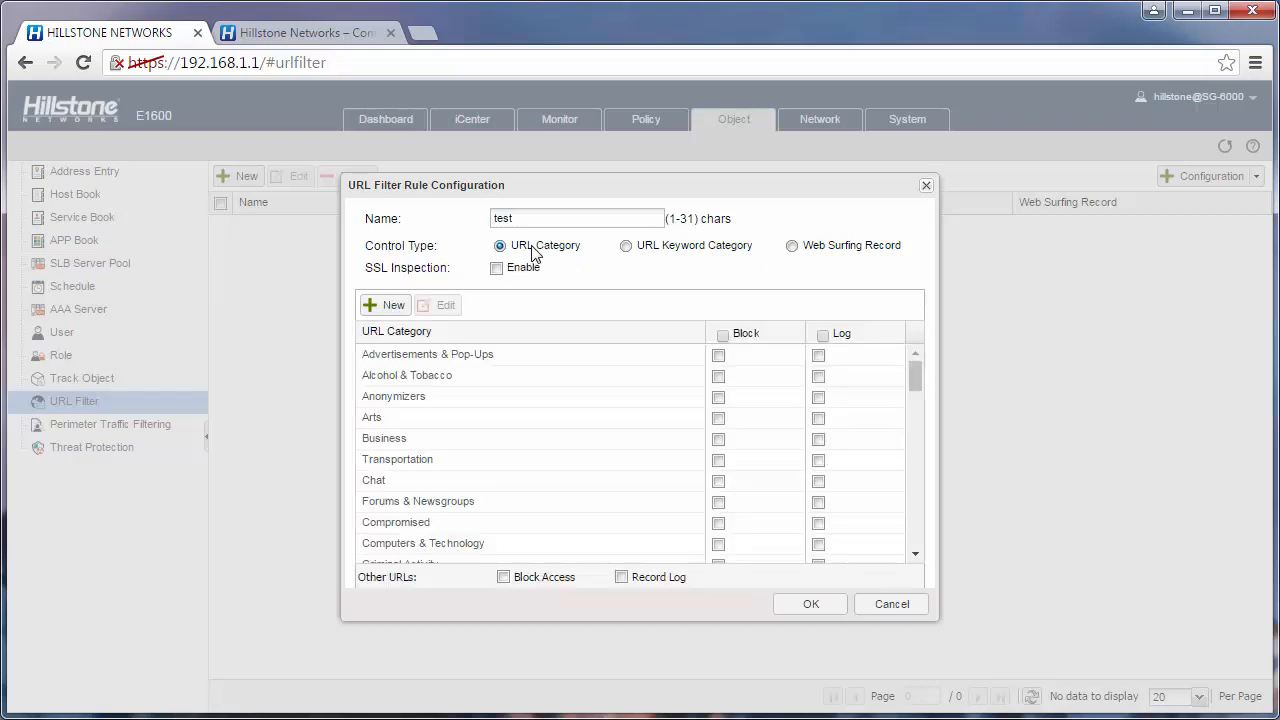
left_click(645, 250)
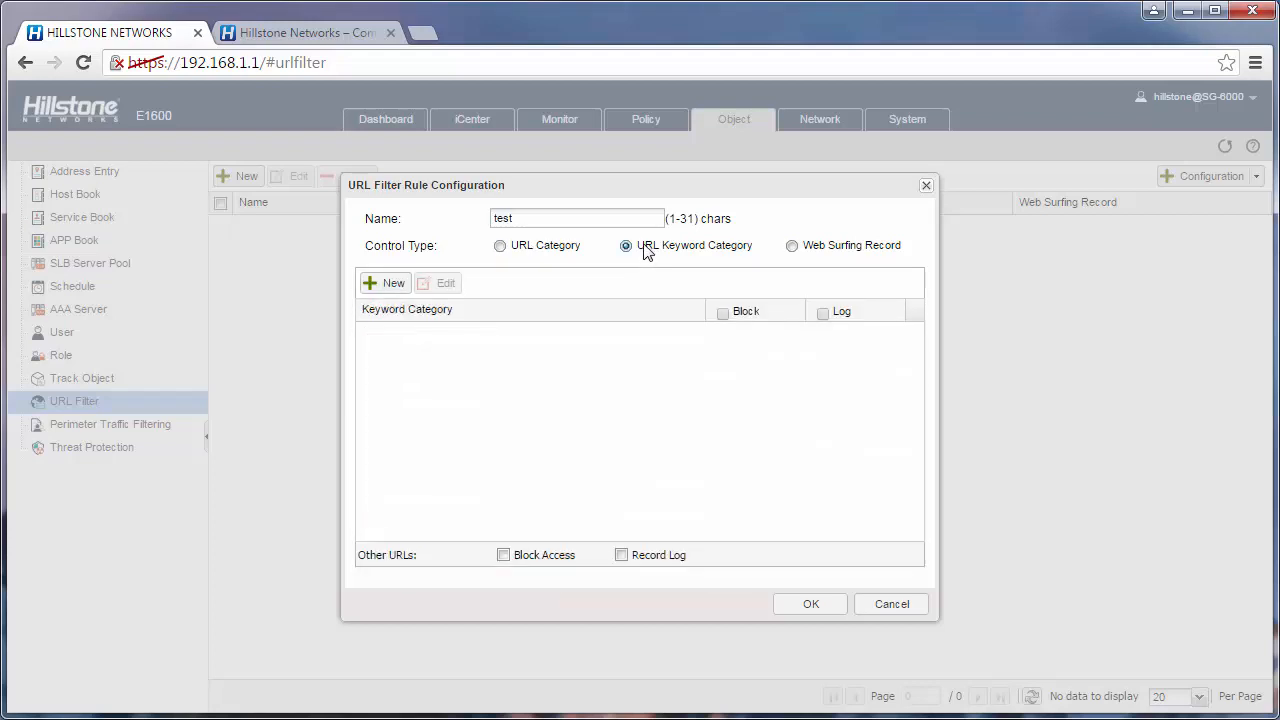
left_click(540, 251)
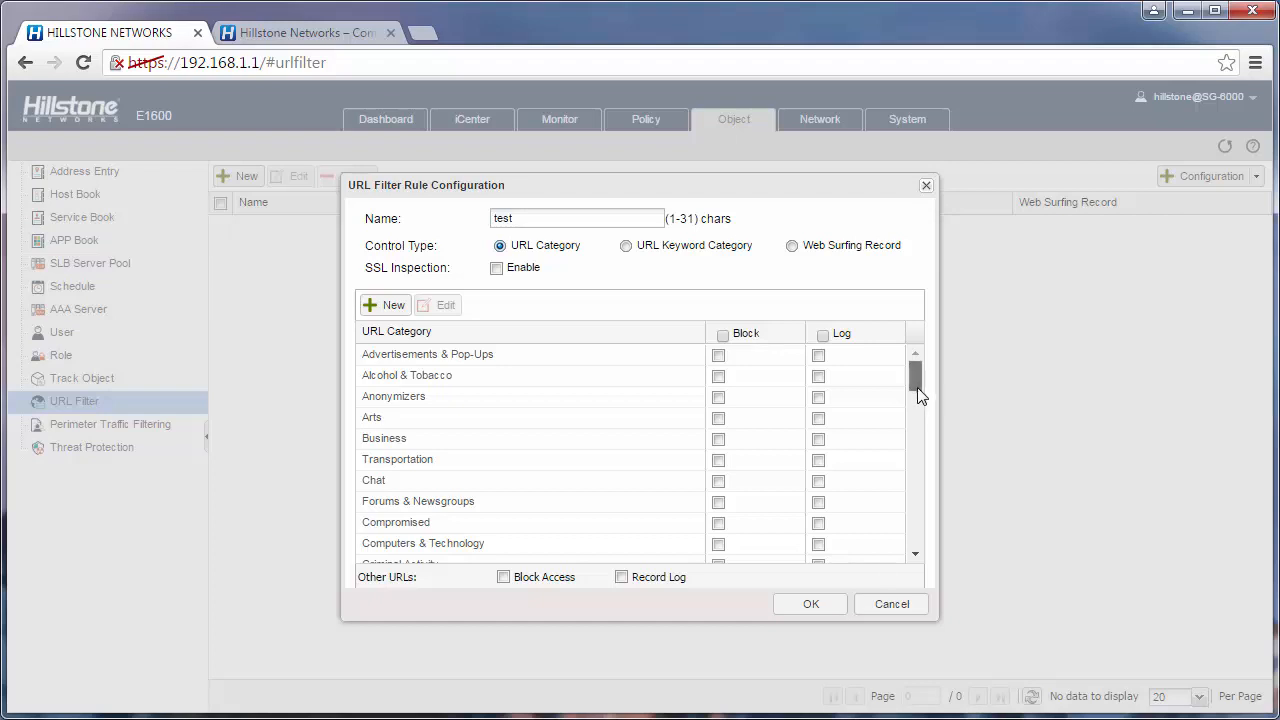
- Look through the predefined URL categories and set Search Engines & Portals to be blocked
mouse_move(917, 387)
left_mouse_down()
mouse_move(914, 526)
mouse_move(922, 377)
left_mouse_up()
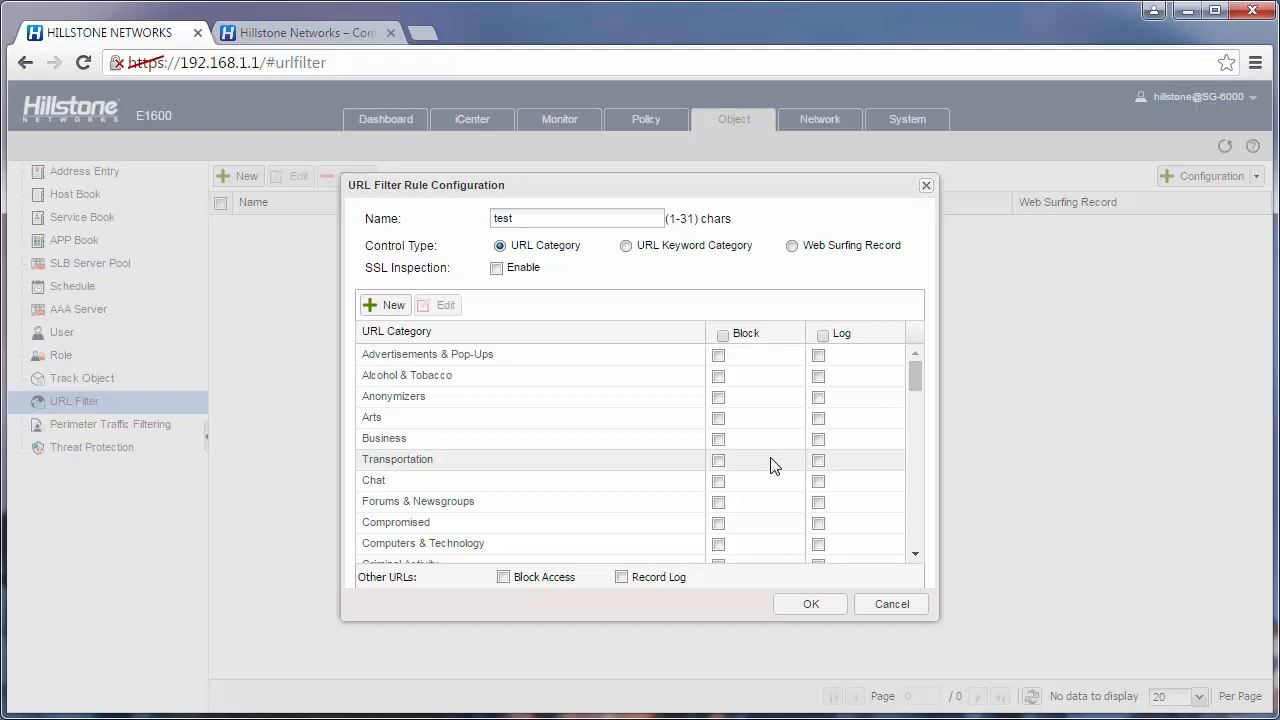
scroll(772, 465, "down", 8)
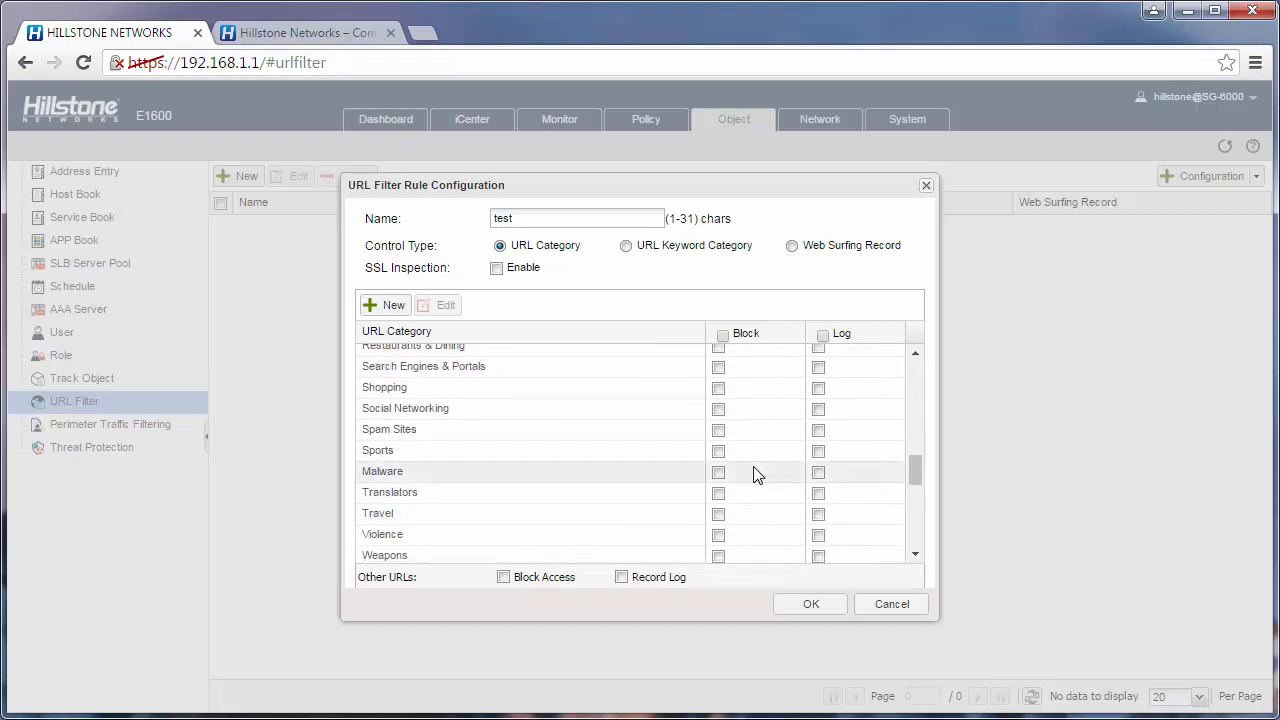
scroll(757, 475, "down", 2)
scroll(757, 475, "down", 6)
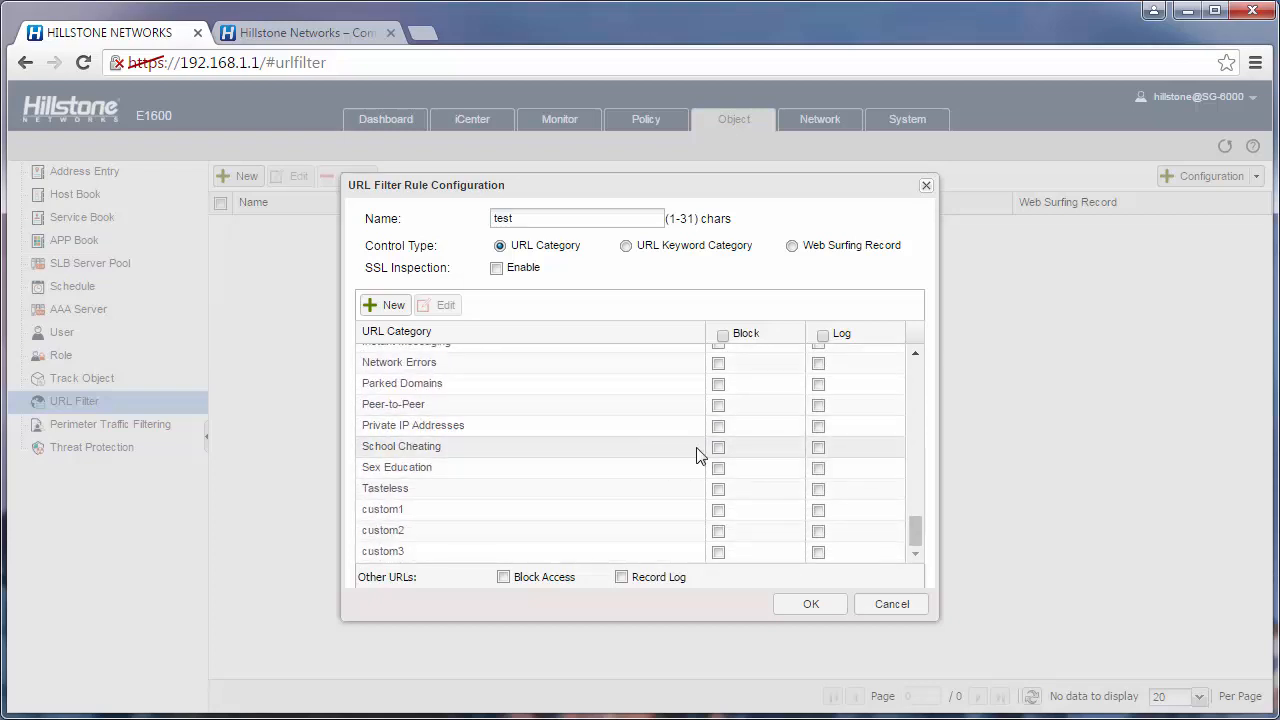
scroll(697, 453, "up", 6)
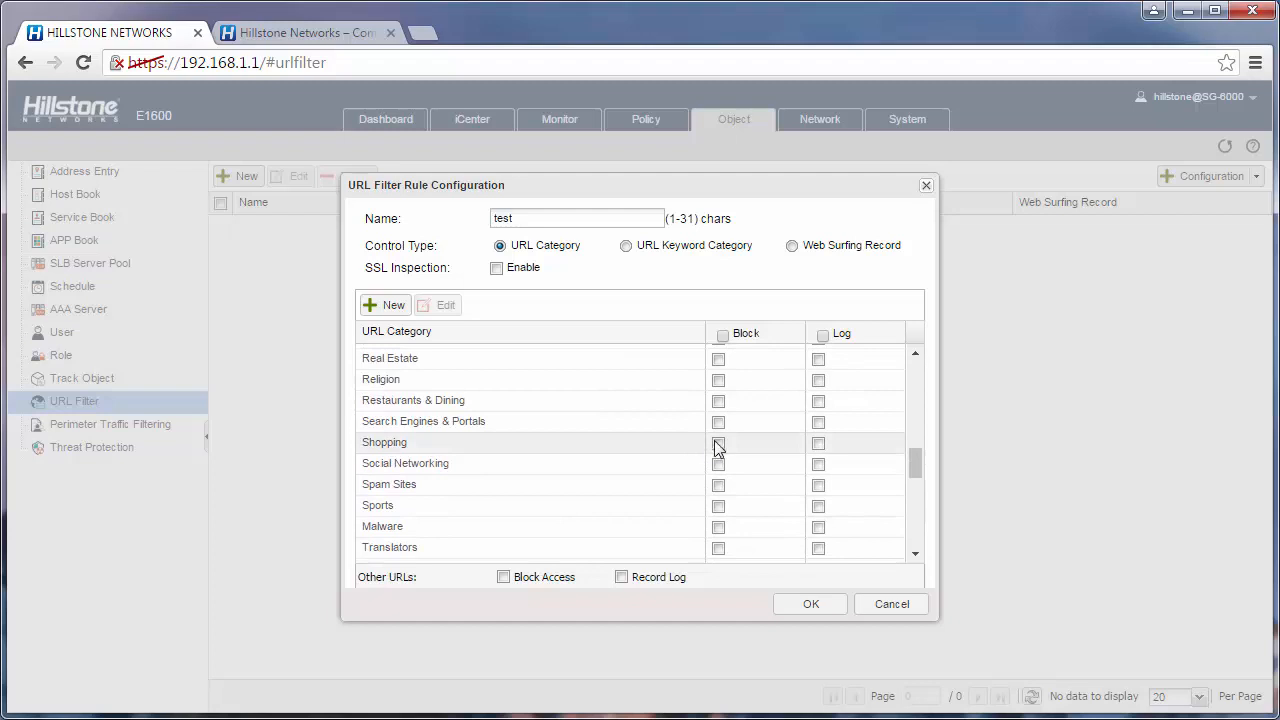
left_click(718, 423)
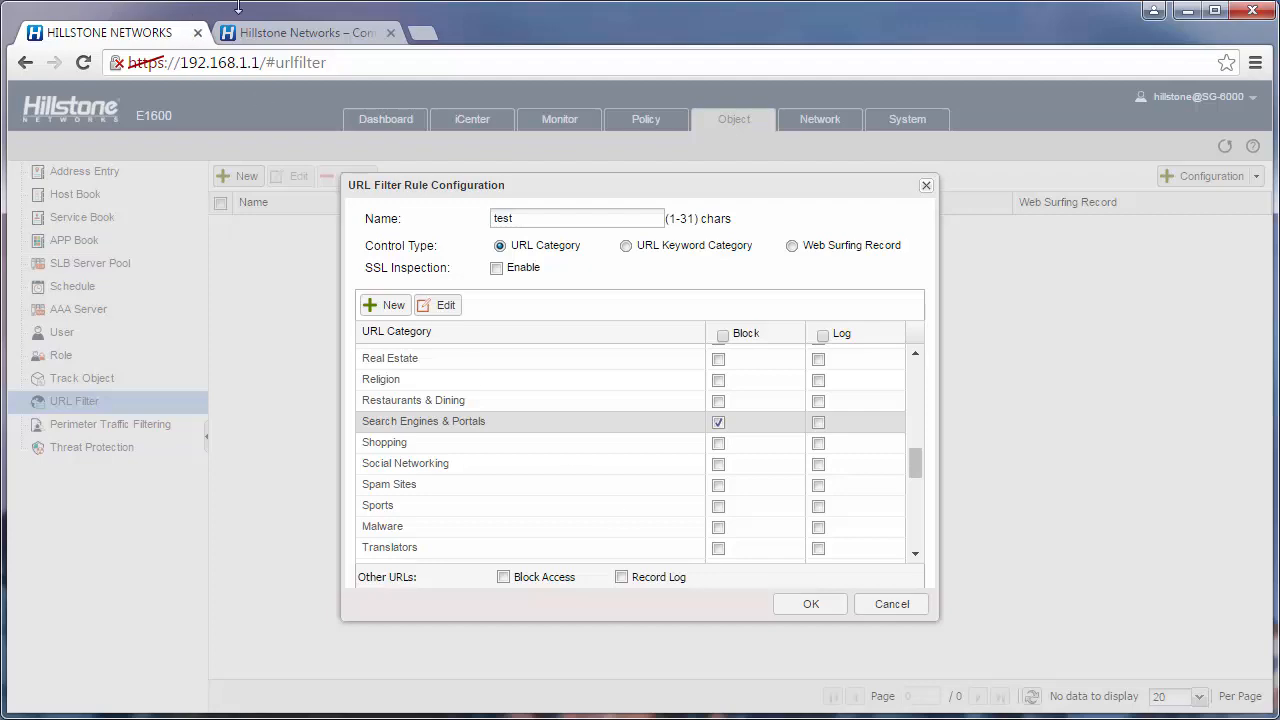
left_click(290, 38)
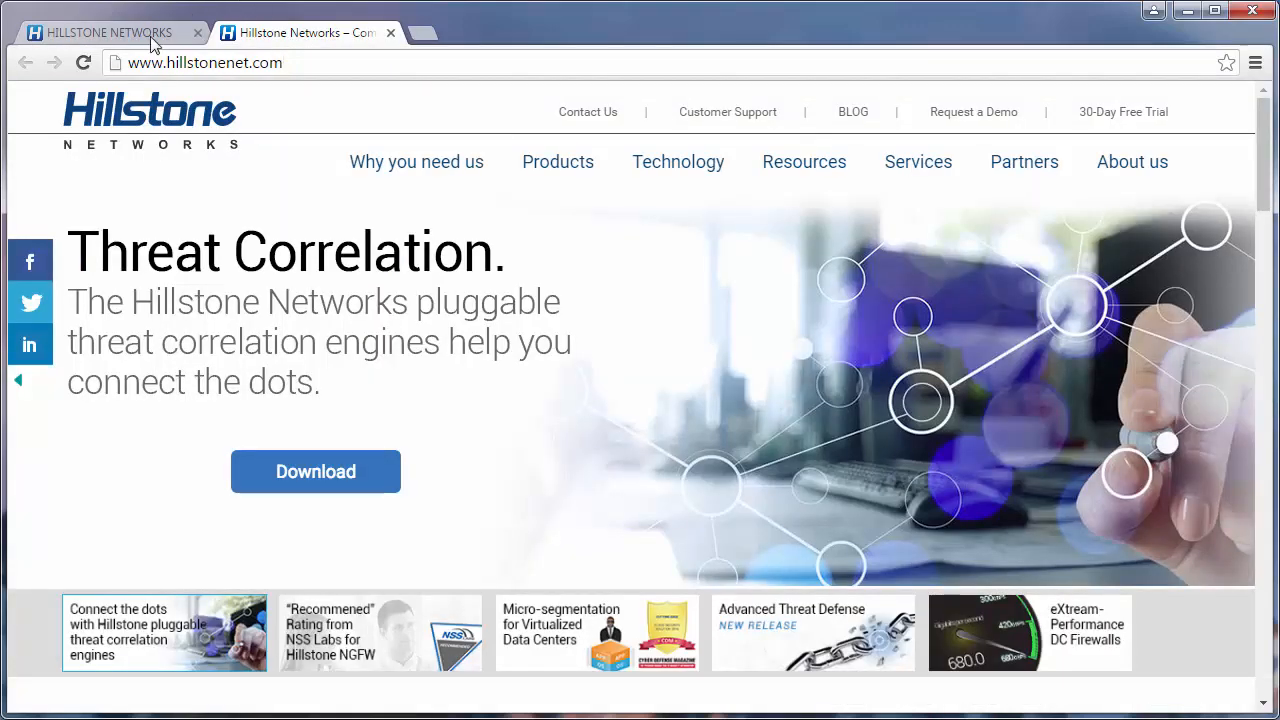
left_click(150, 34)
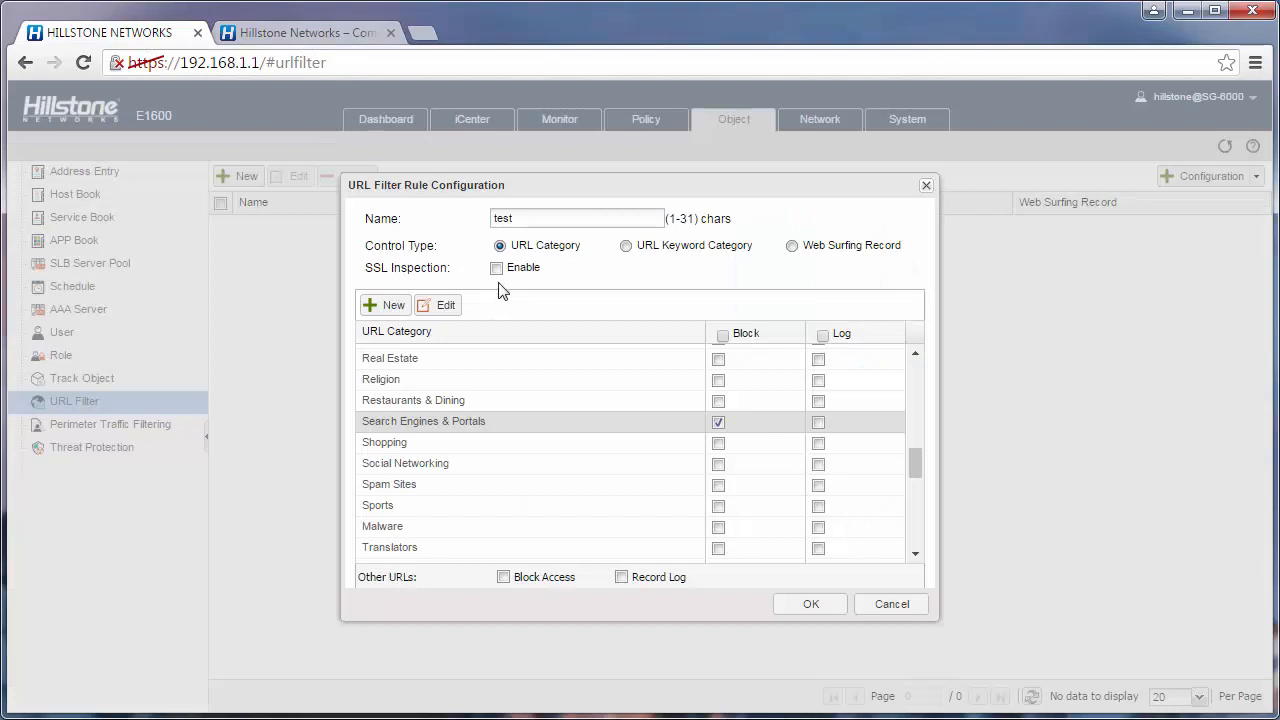
left_click(394, 307)
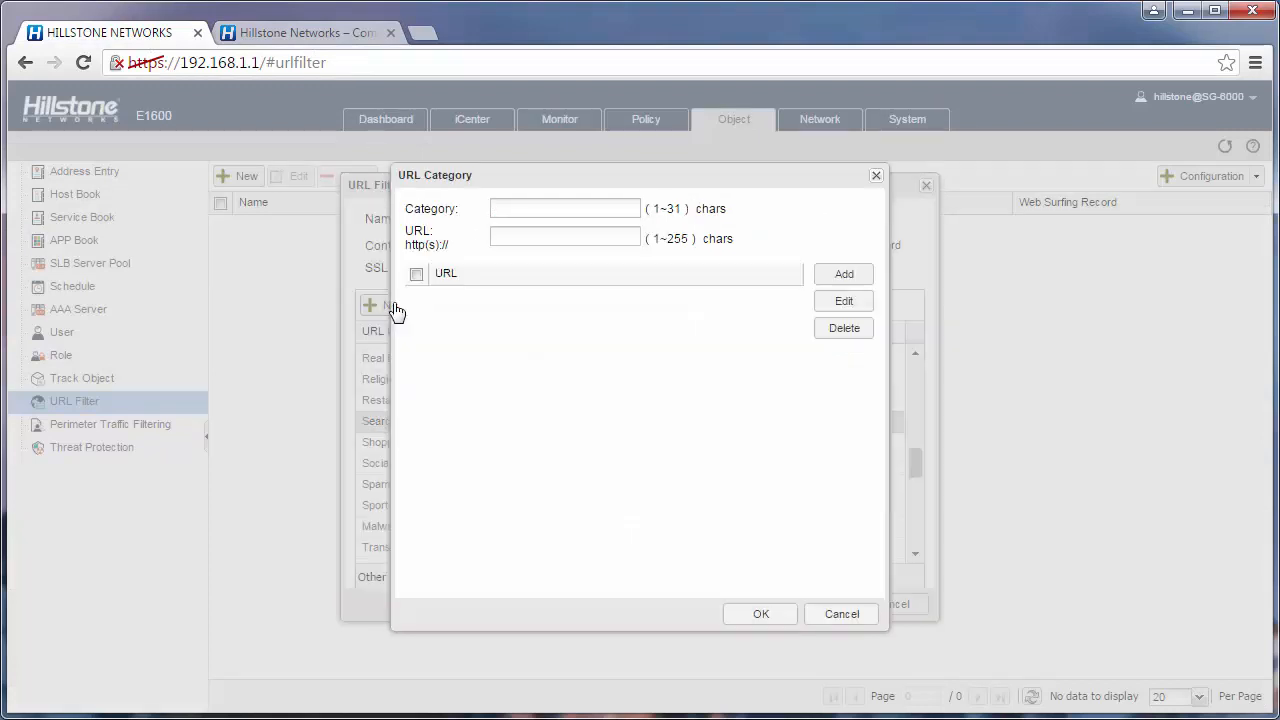
left_click(530, 209)
type("hillstone")
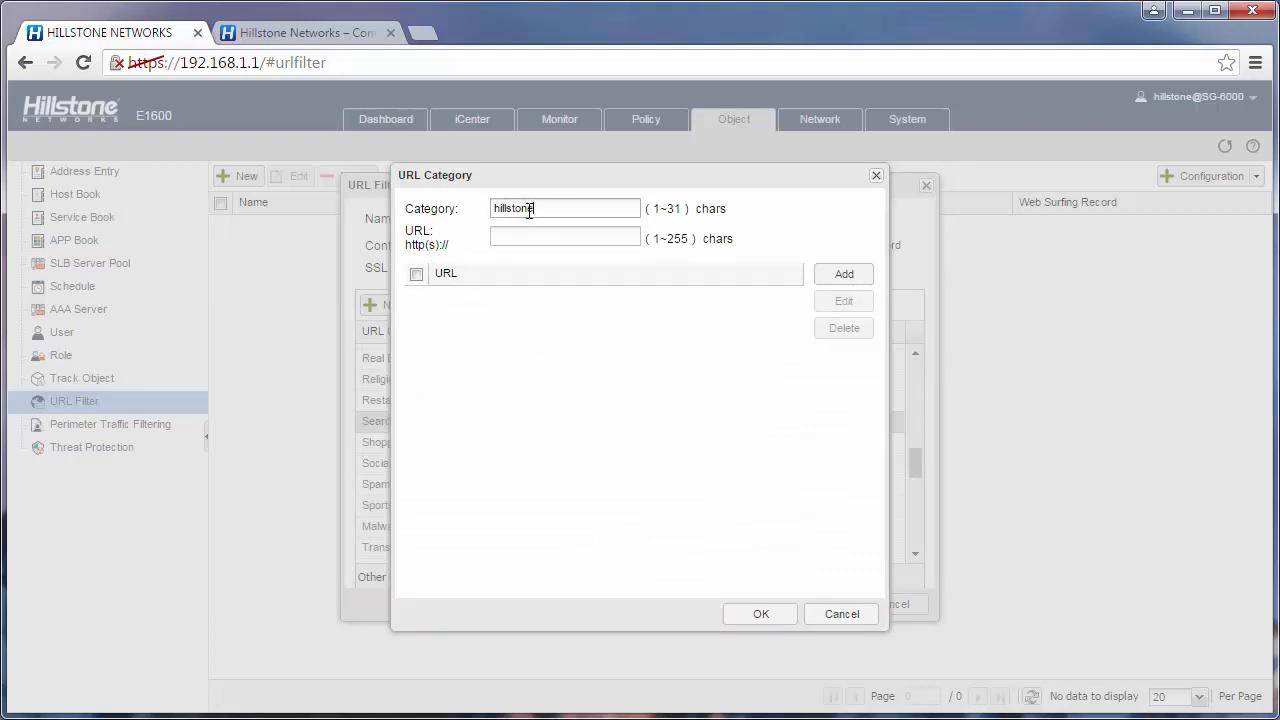
key("Tab")
type("www.")
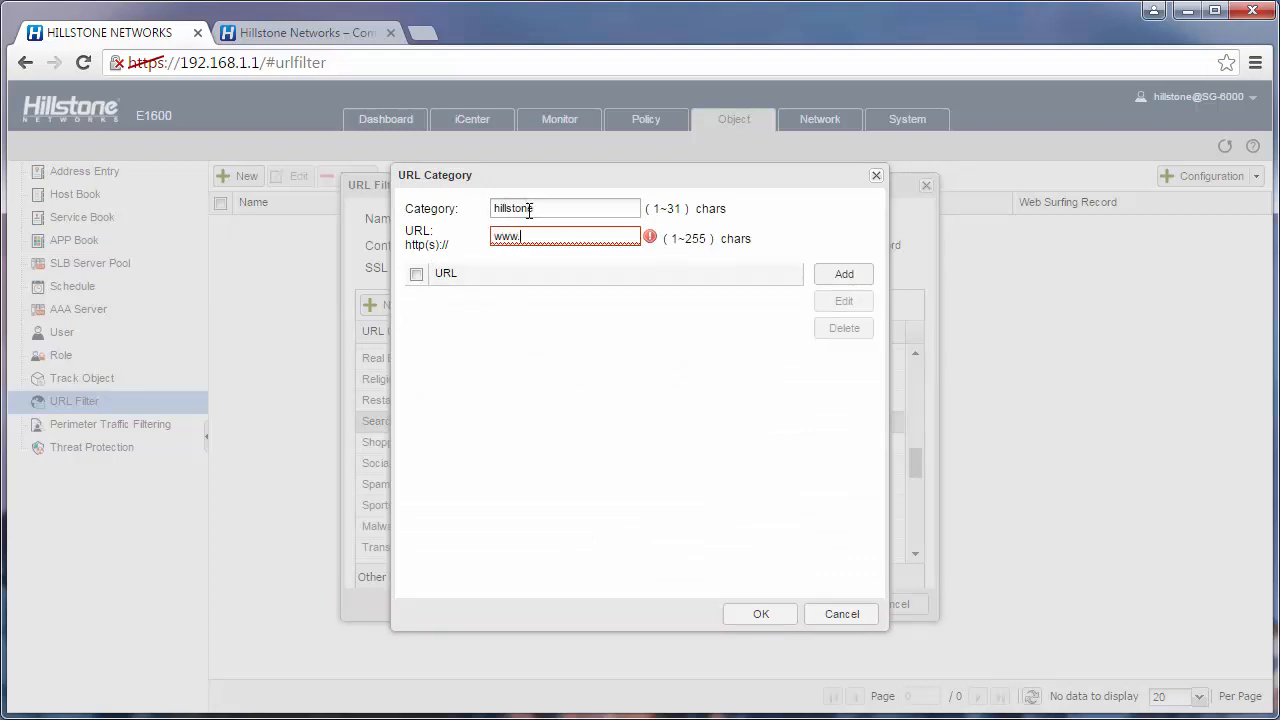
type("hillstonenet.com")
left_click(855, 276)
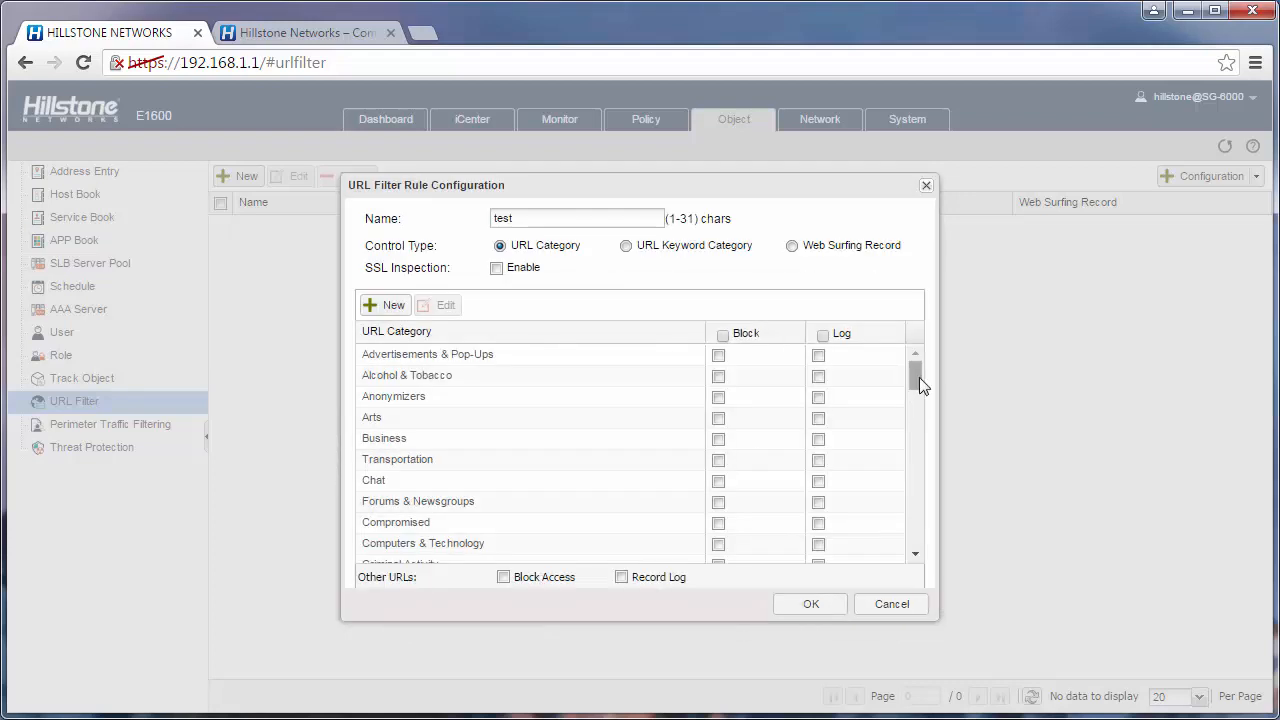
- Block the custom hillstone category, save the URL filter rule and select it in the rule list
left_click_drag(918, 376, 912, 556)
left_click(418, 551)
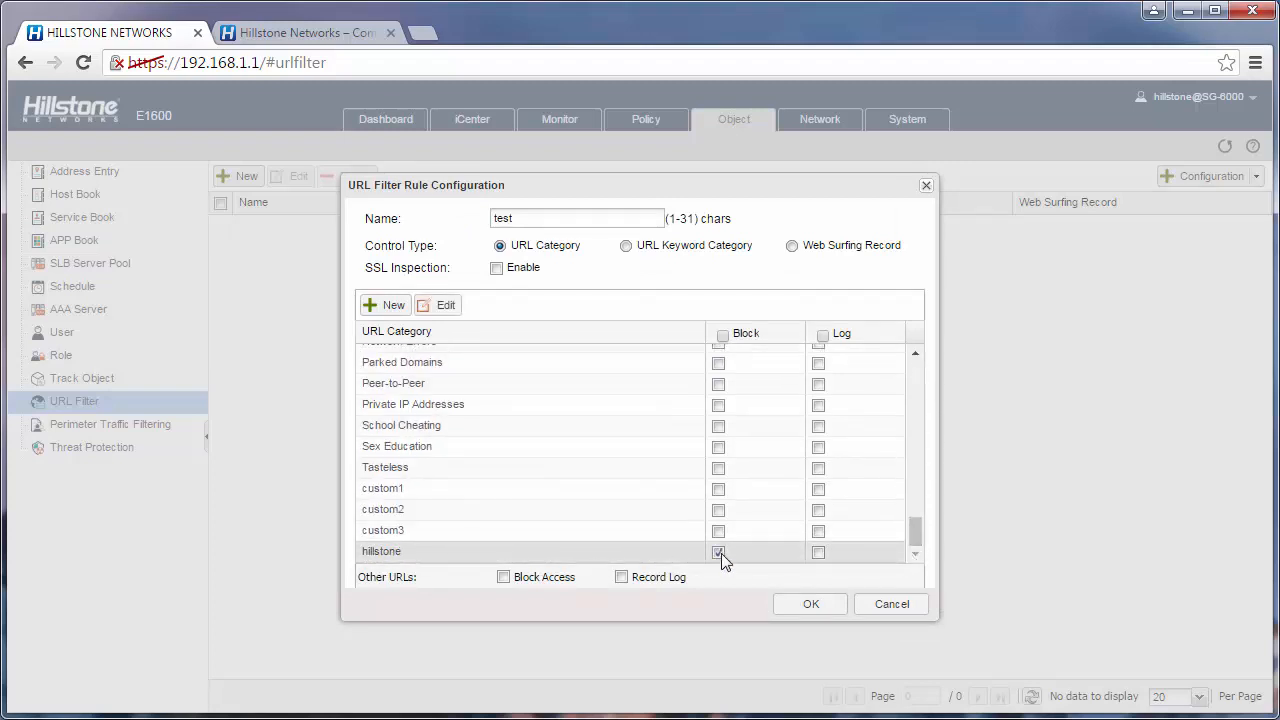
left_click(806, 604)
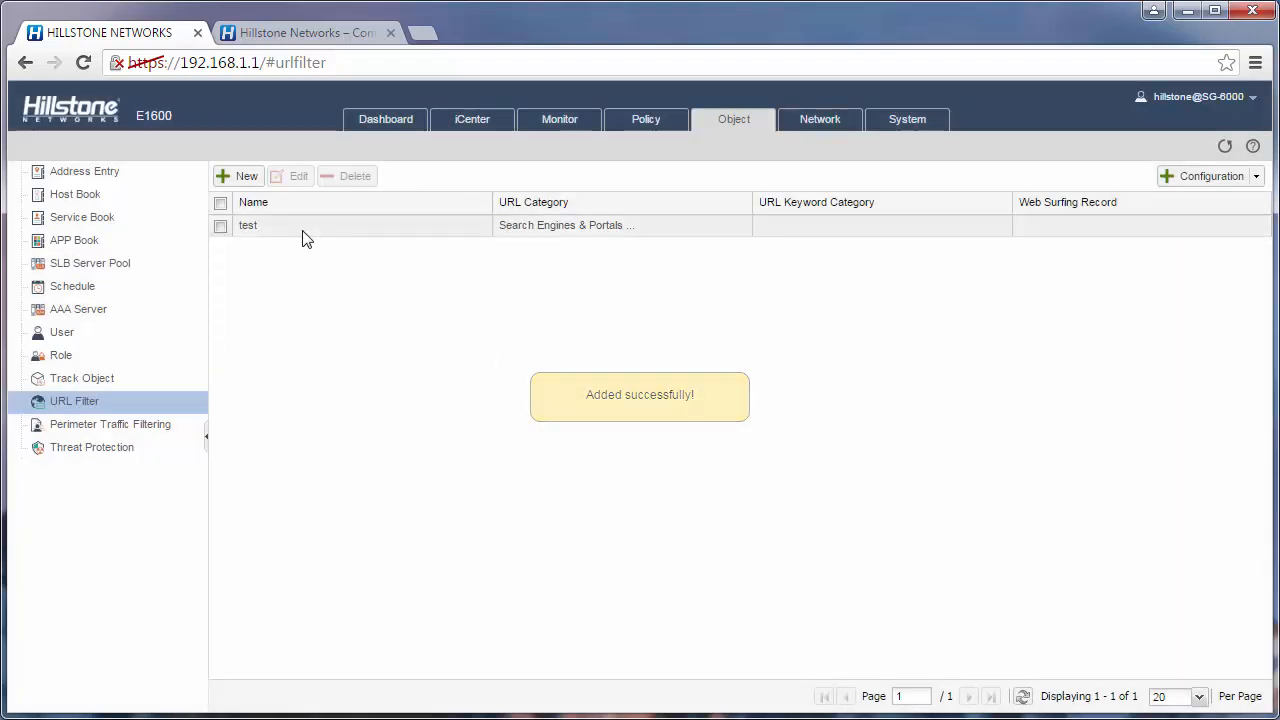
left_click(306, 238)
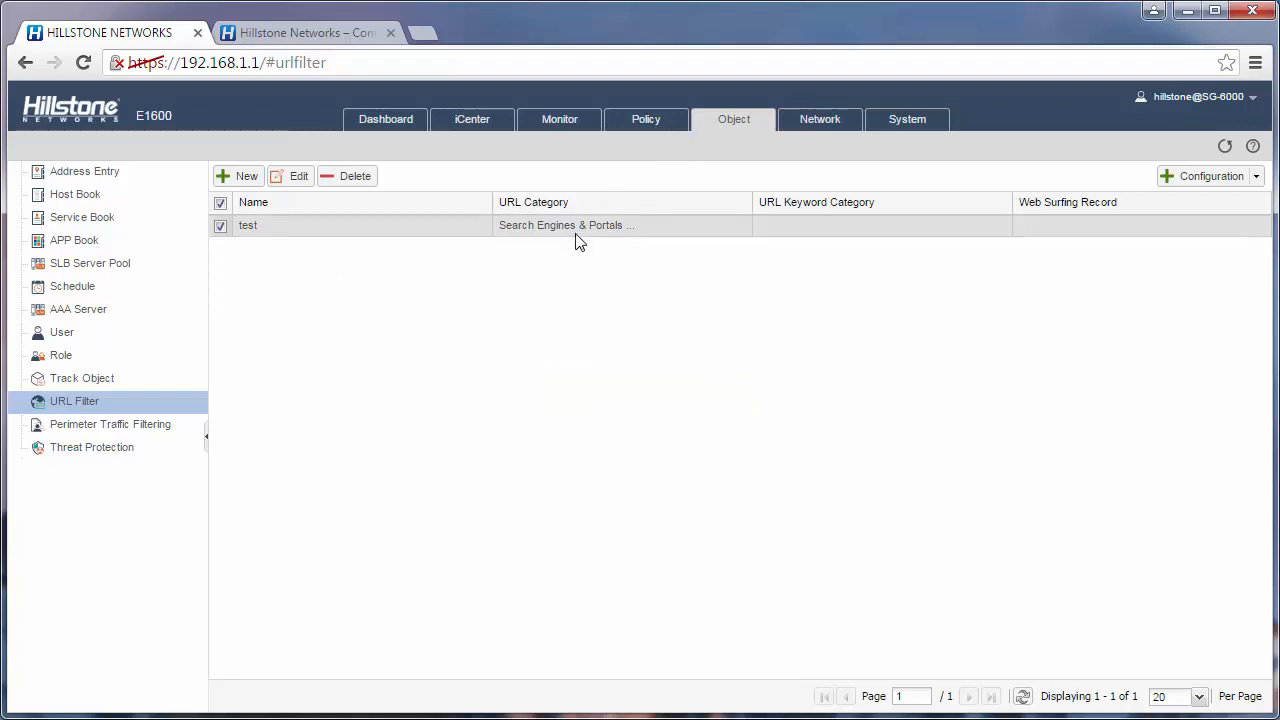
- Enable the URL filter with profile "test" on the trust-to-untrust security policy and save it
left_click(648, 121)
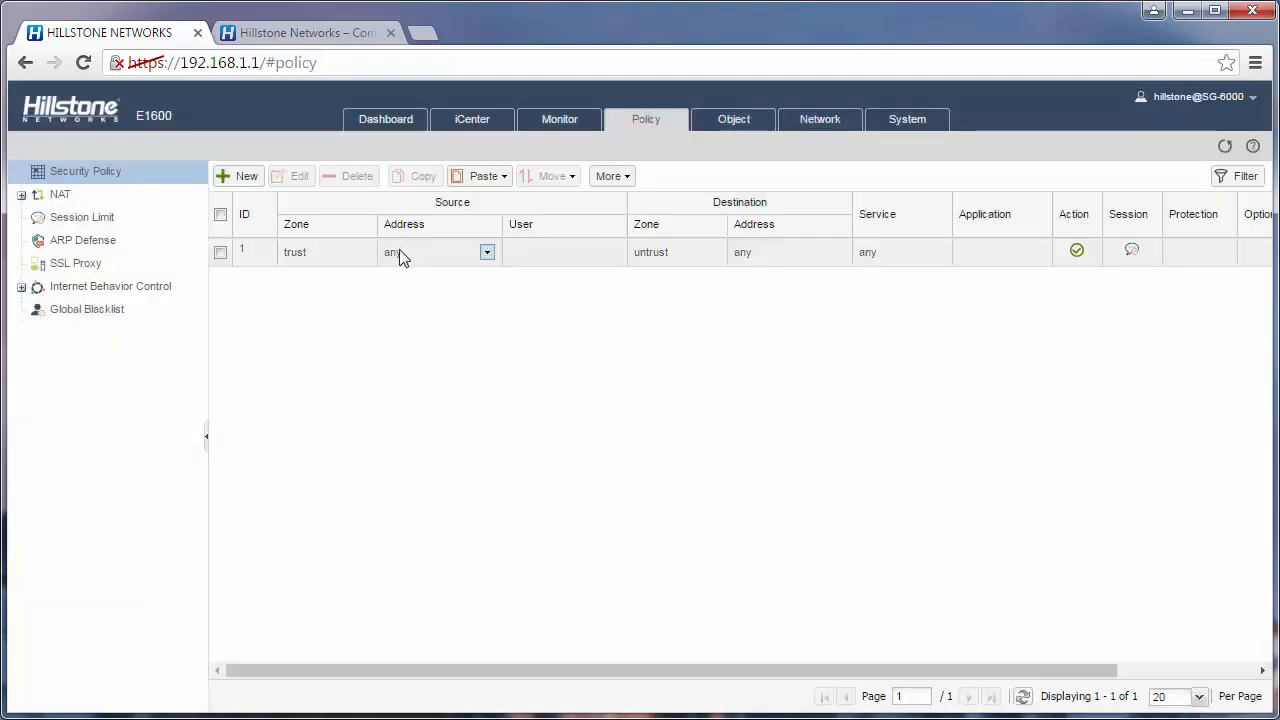
left_click(399, 252)
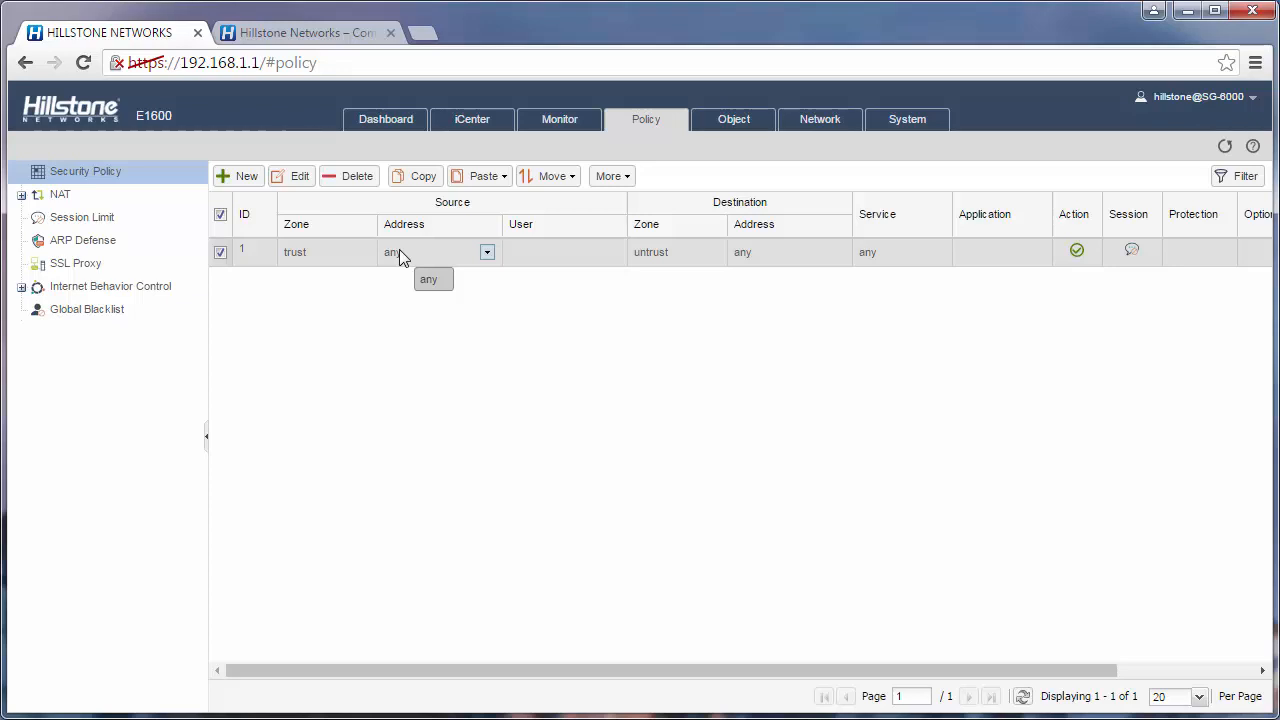
left_click(300, 180)
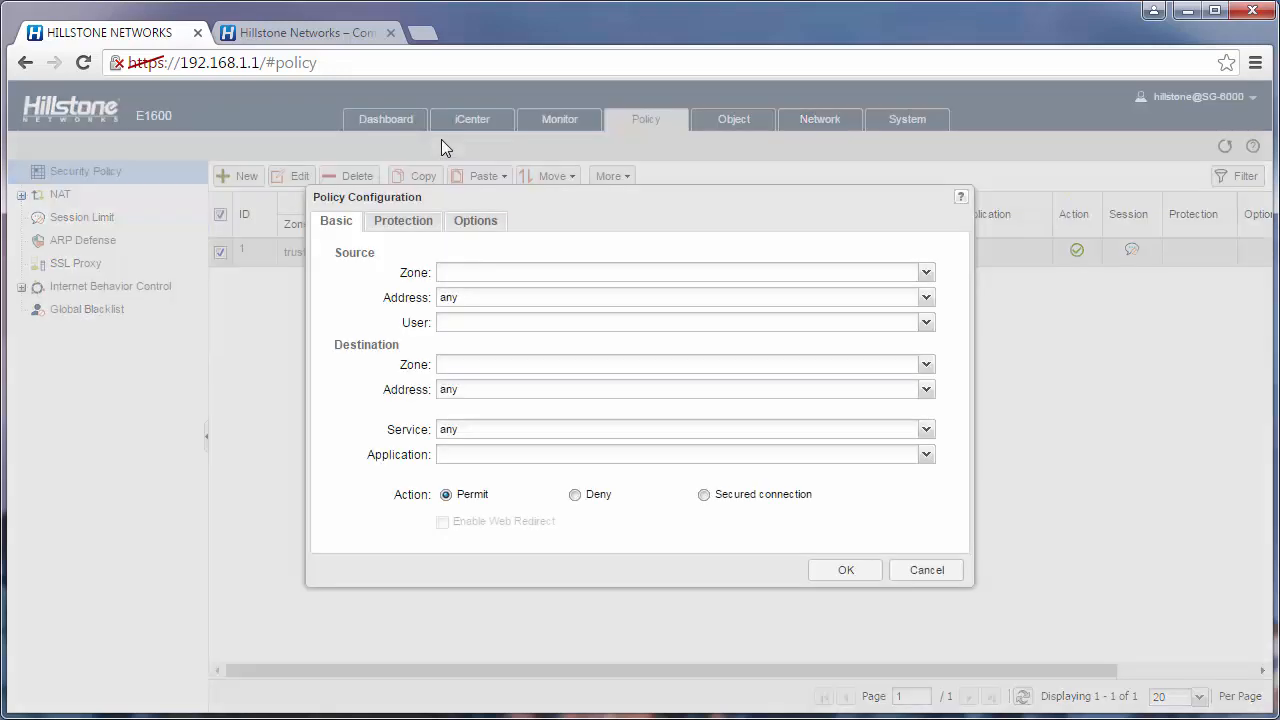
left_click(408, 222)
left_click(452, 256)
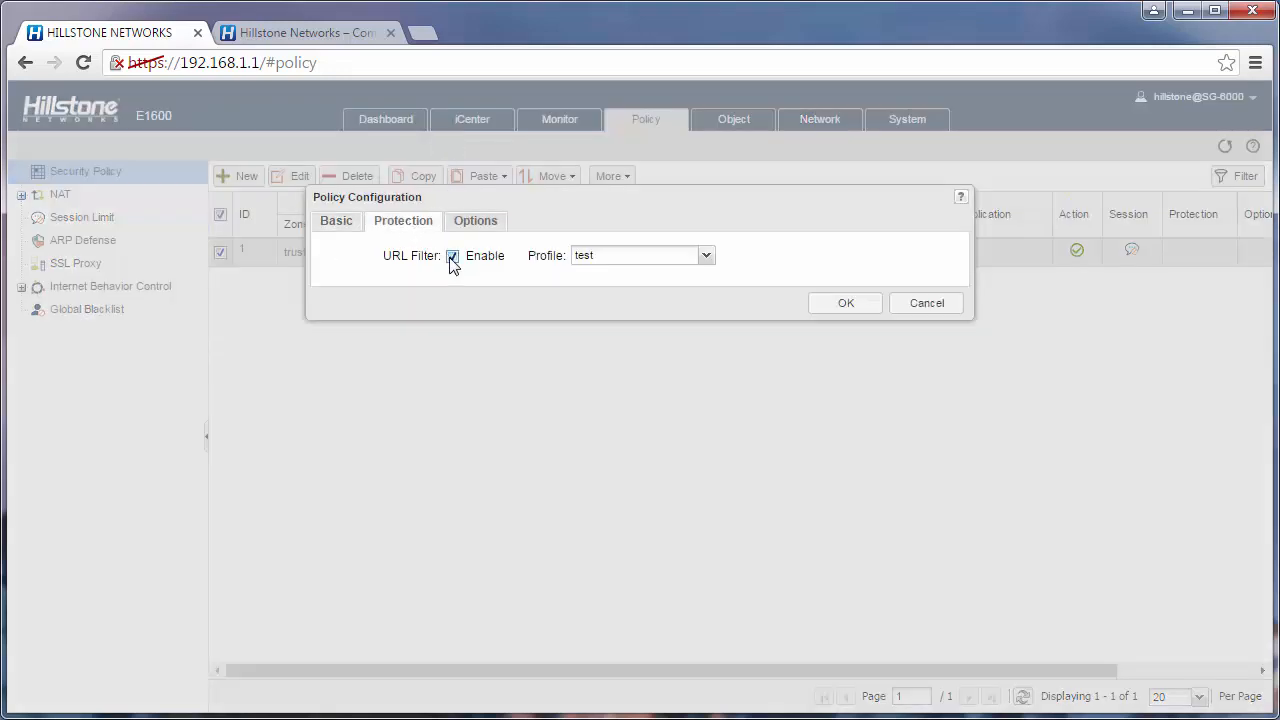
left_click(619, 258)
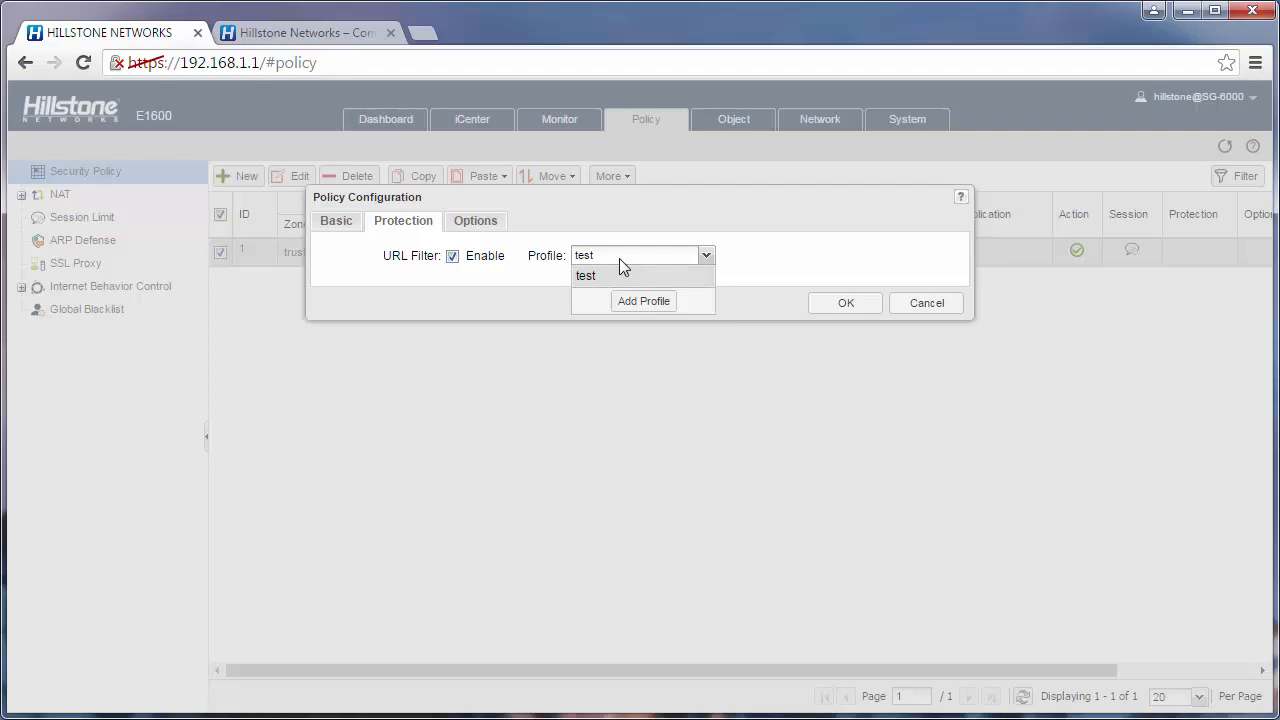
left_click(619, 277)
left_click(851, 307)
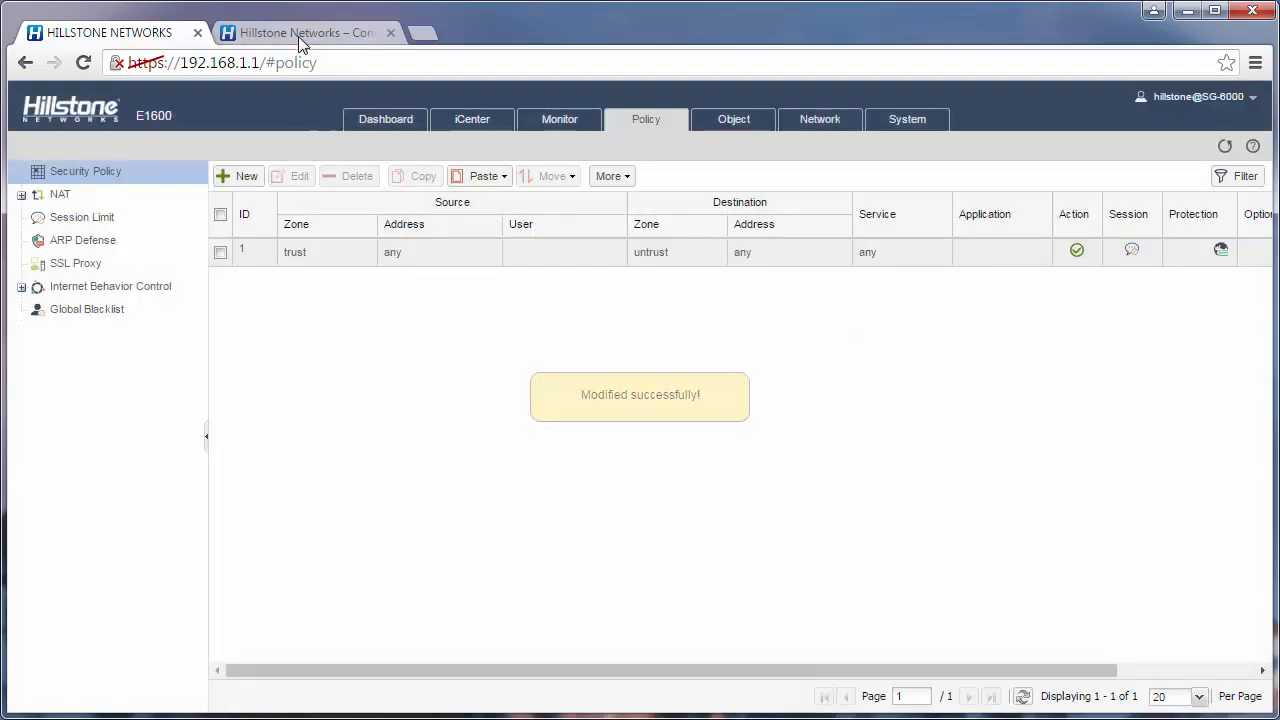
left_click(300, 33)
key("Return")
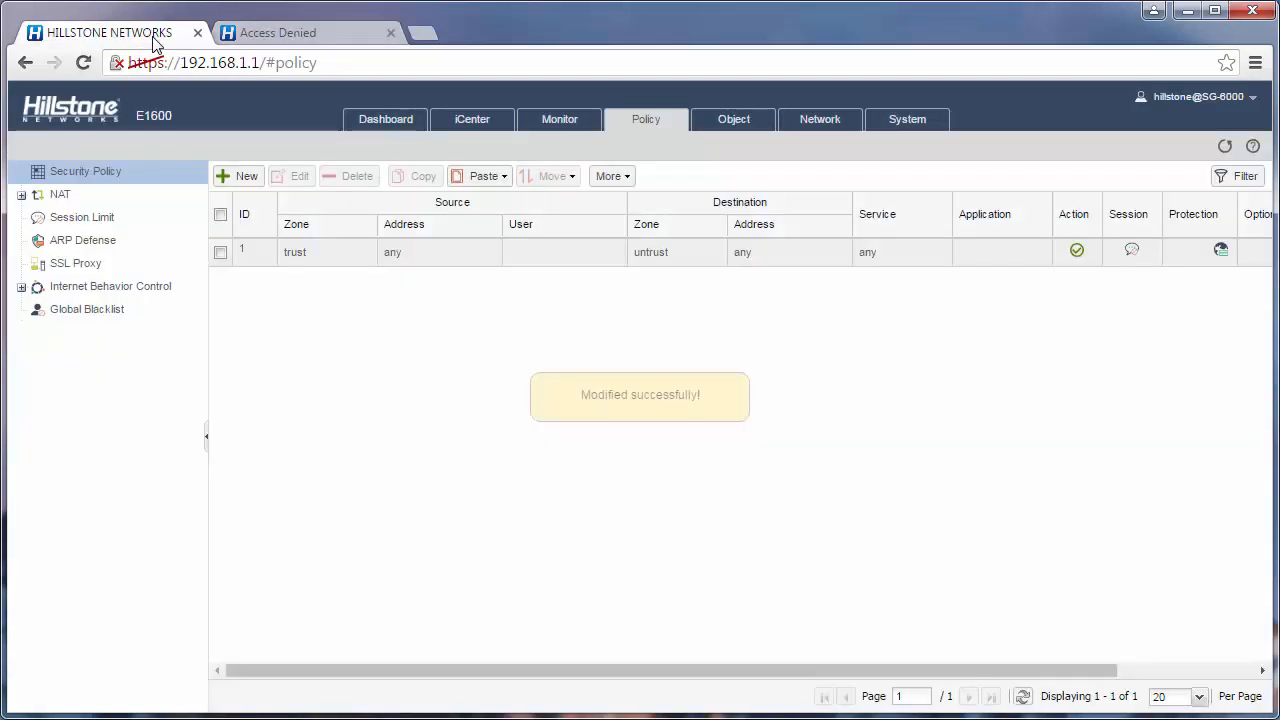
left_click(156, 36)
- Open the "test" URL filter rule for editing and set its control type to URL Keyword Category
left_click(733, 124)
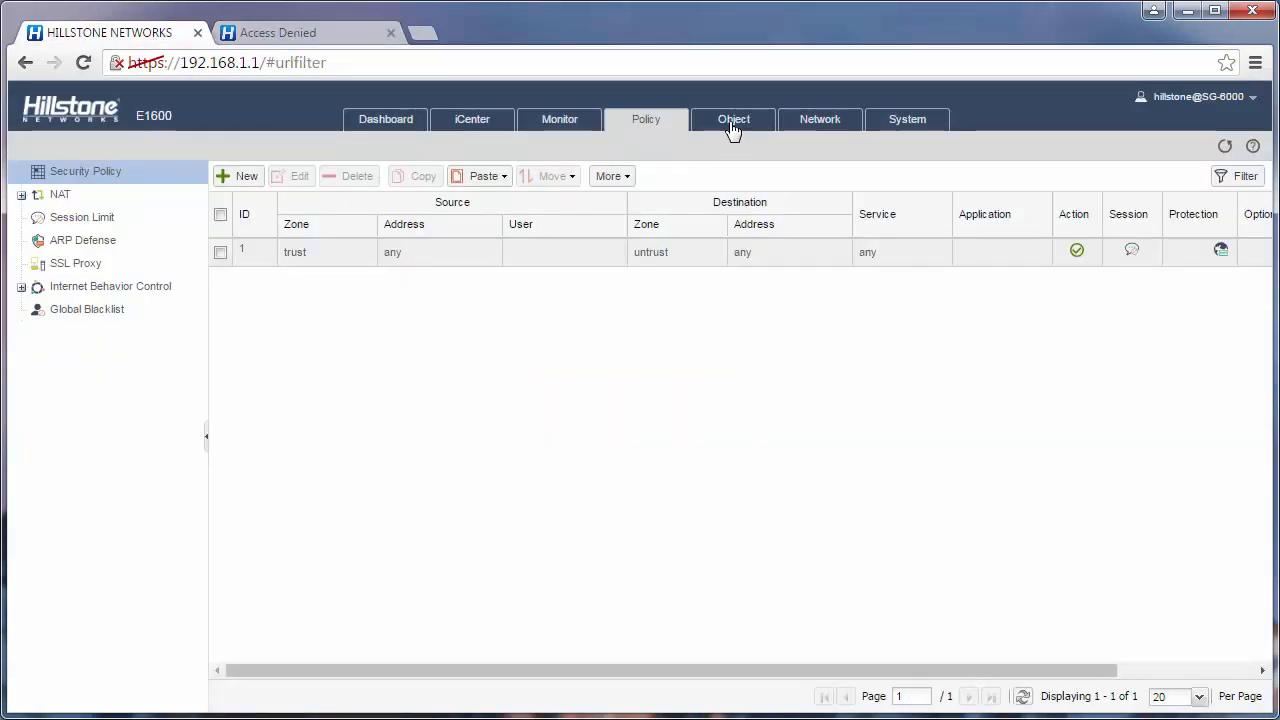
left_click(304, 230)
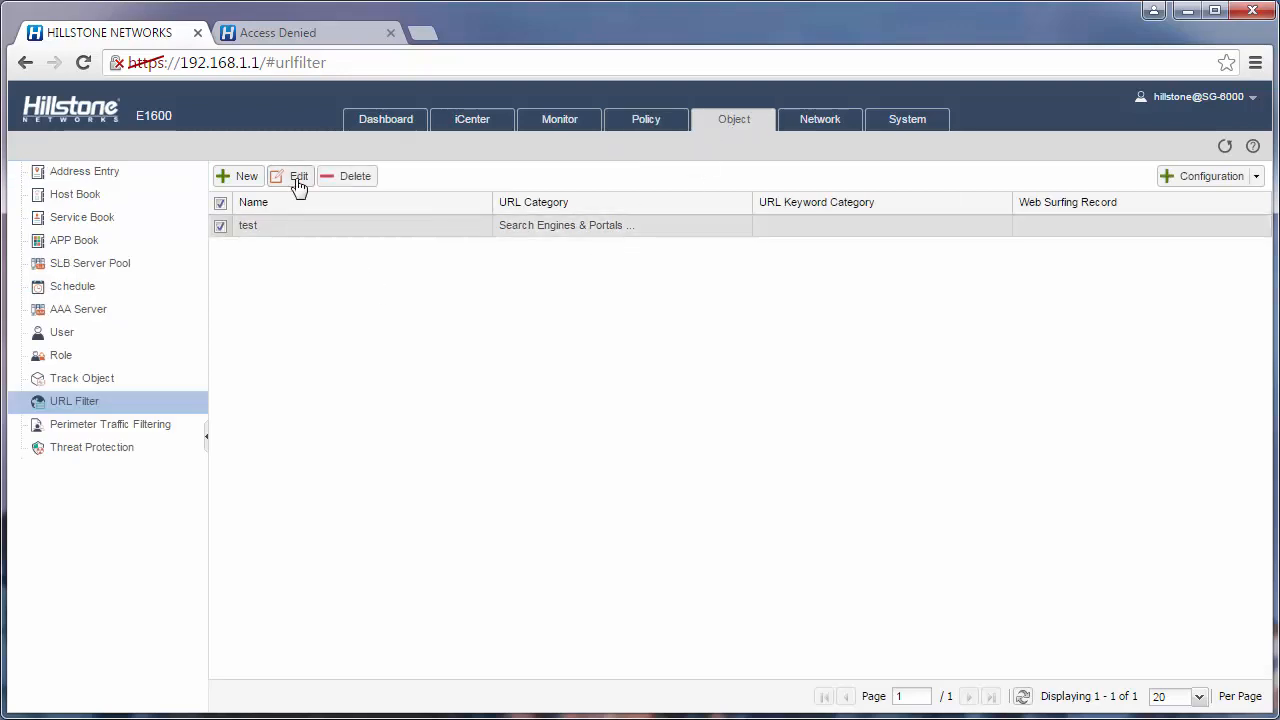
left_click(298, 179)
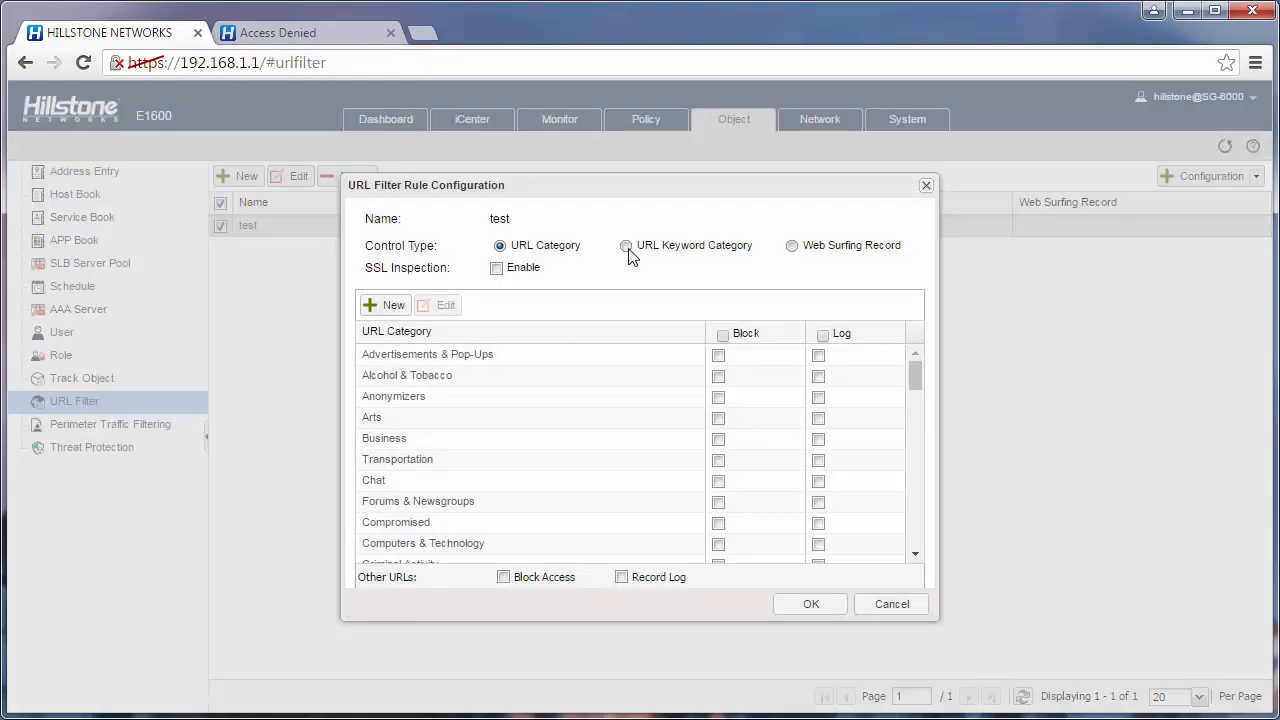
left_click(626, 247)
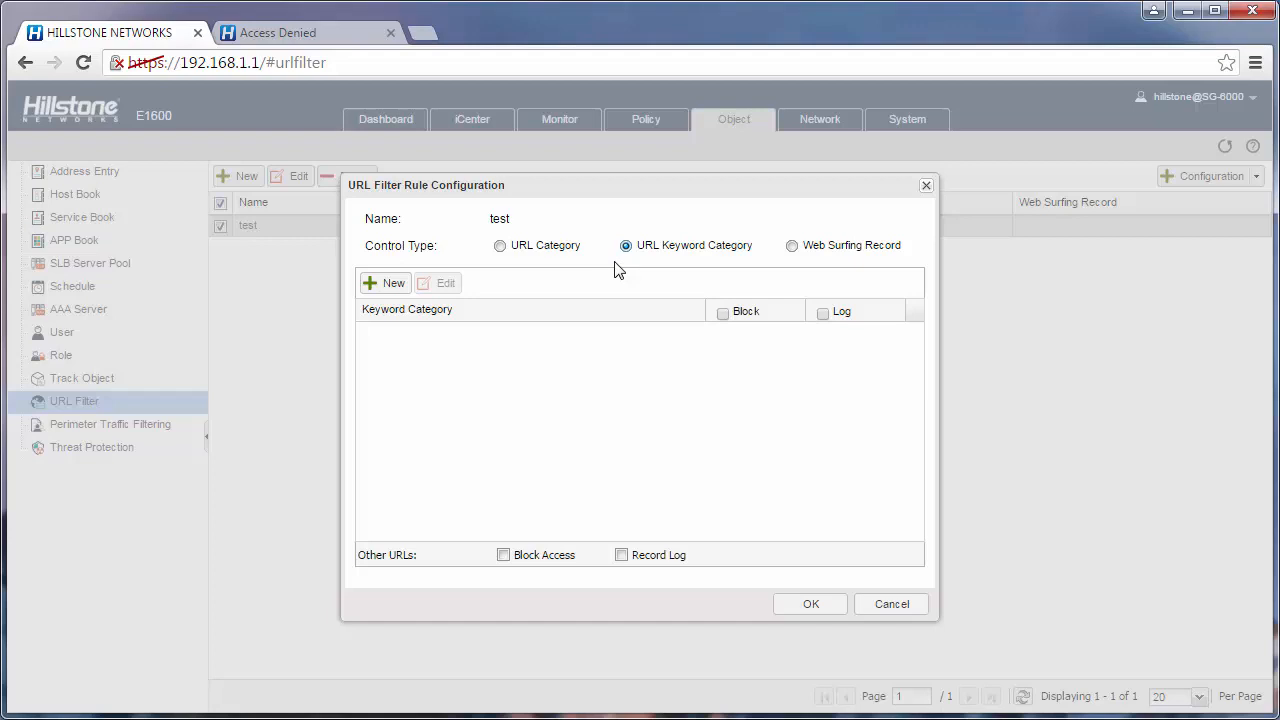
- Create a keyword category named "hillstone" containing the regular expression keyword "hillstone*", and save the category
left_click(395, 285)
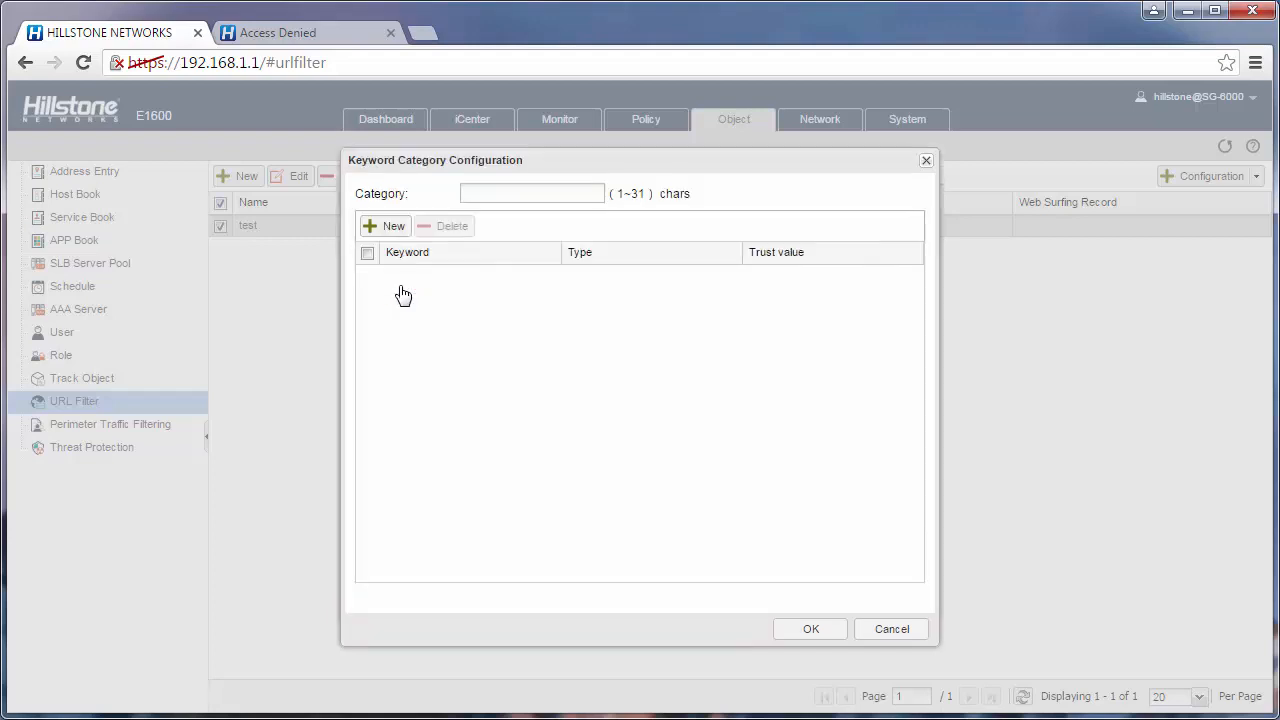
left_click(492, 195)
type("hillstone")
left_click(395, 228)
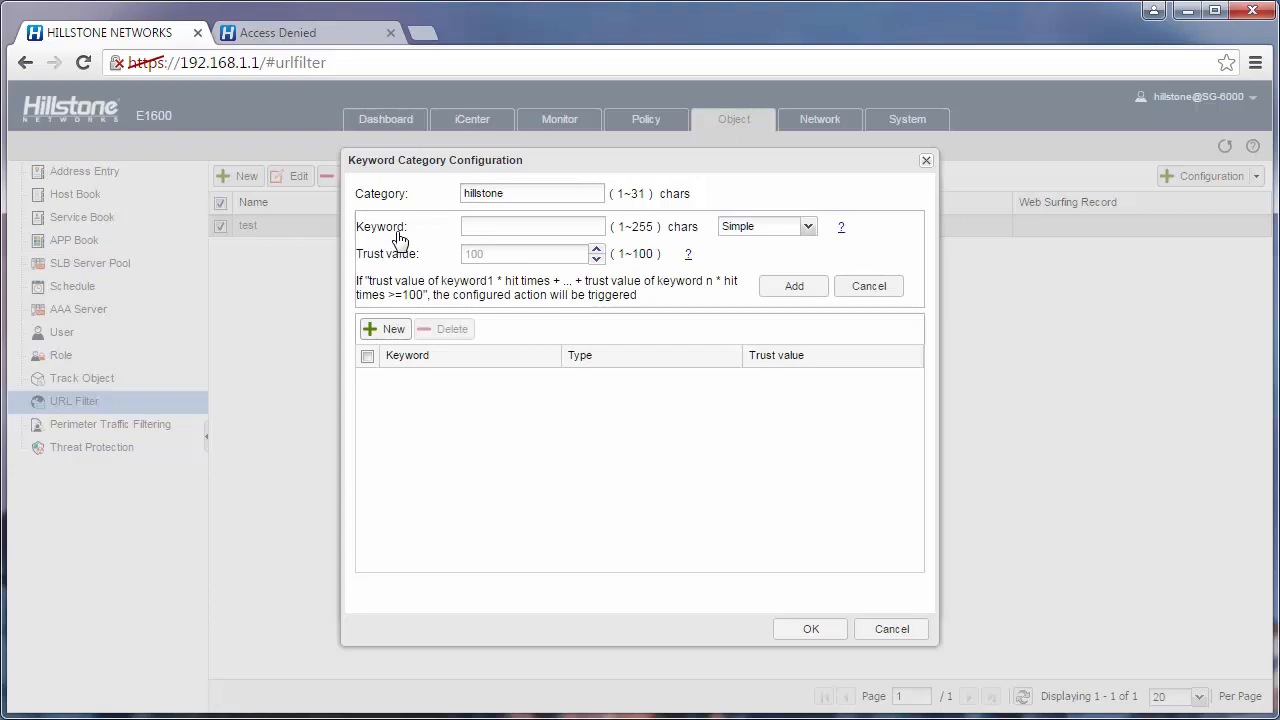
left_click(510, 231)
type("hillstone")
left_click(807, 230)
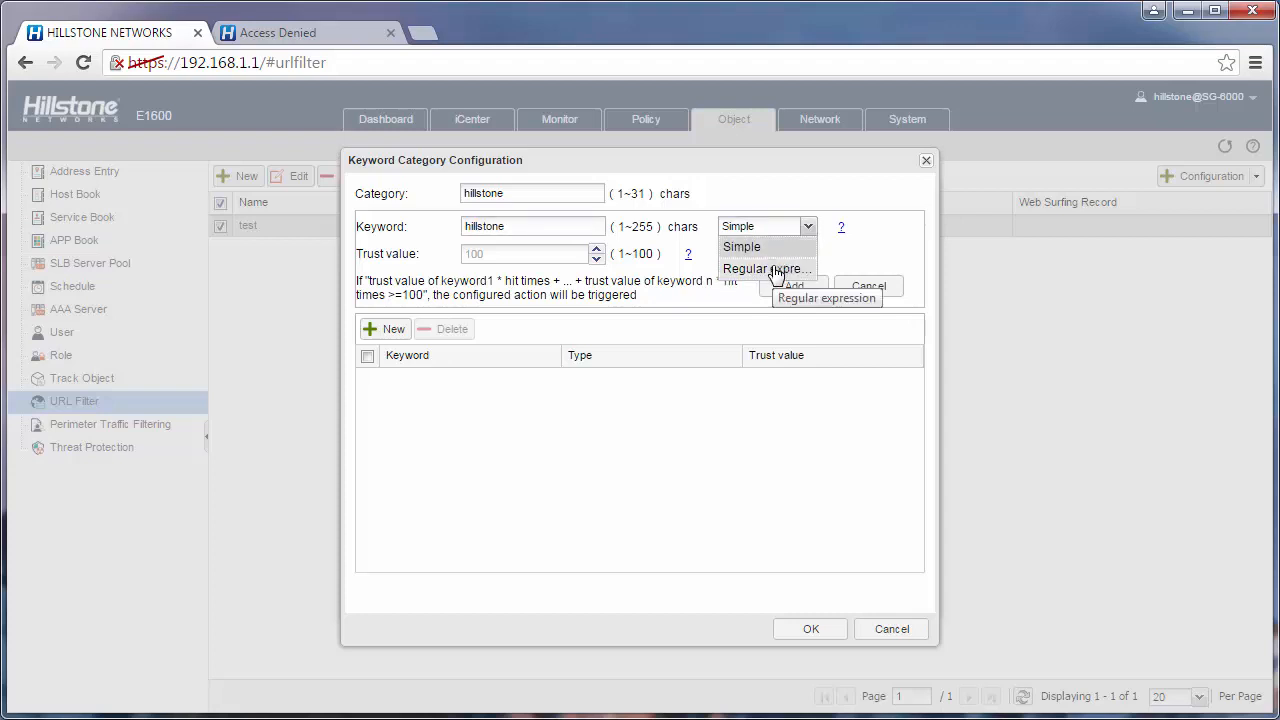
left_click(766, 269)
left_click(545, 226)
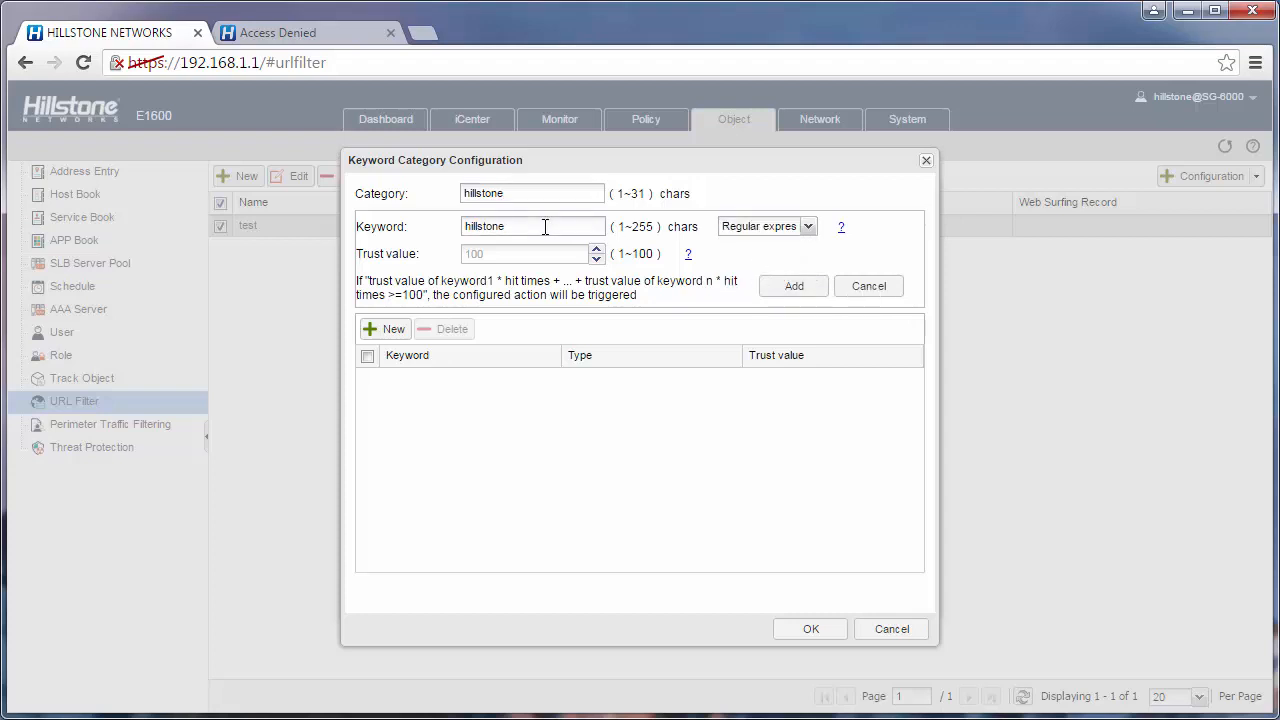
type("*")
left_click(802, 293)
left_click(425, 286)
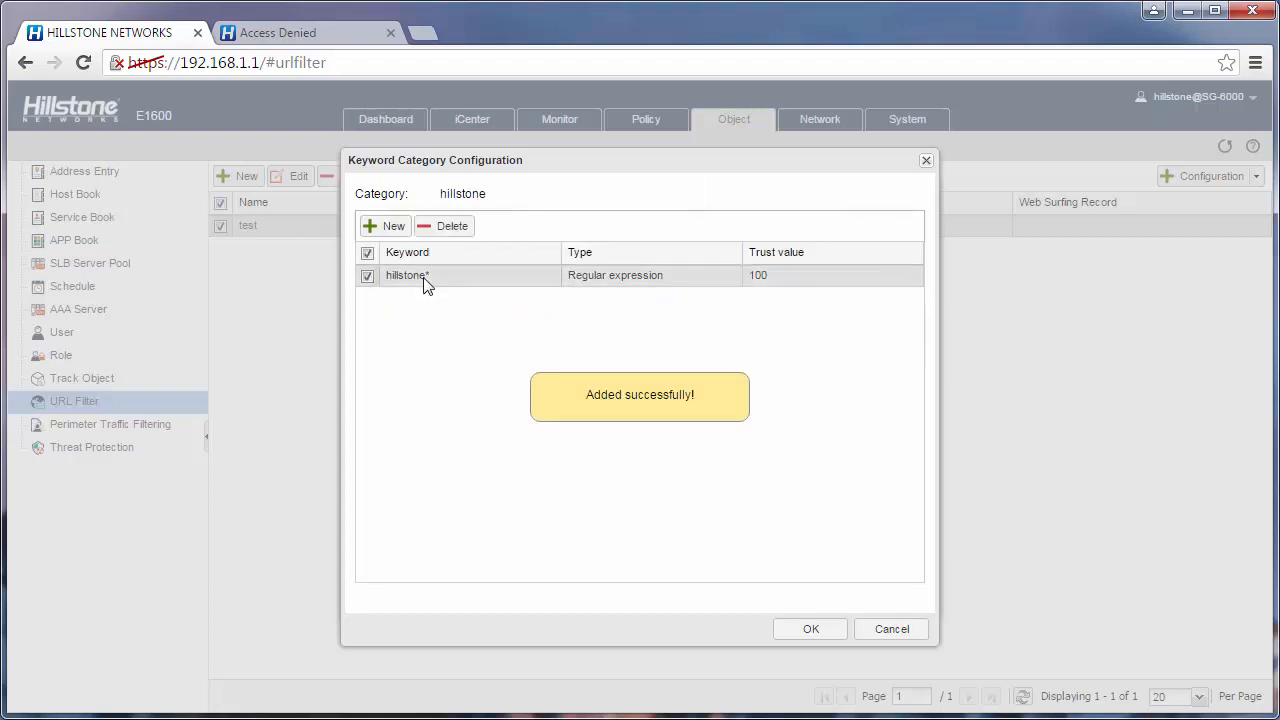
left_click(811, 630)
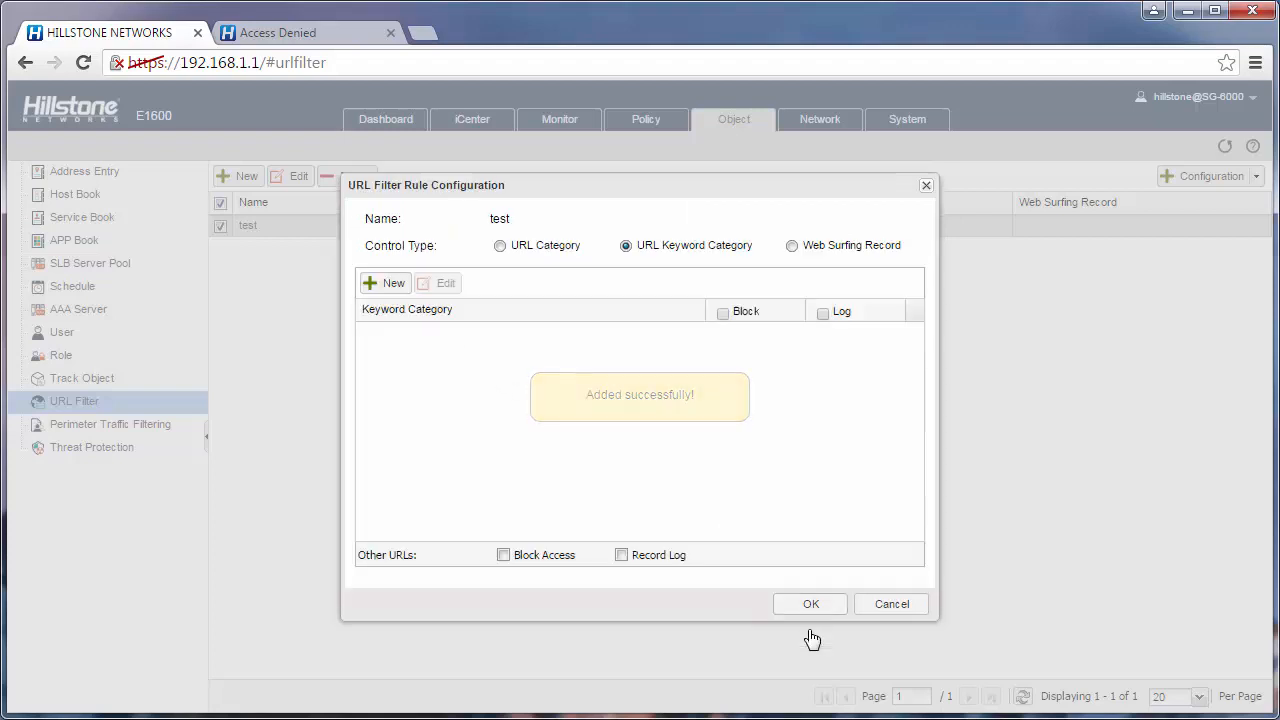
- Block the "hillstone" keyword category and save the "test" URL filter rule
left_click(463, 336)
left_click(723, 313)
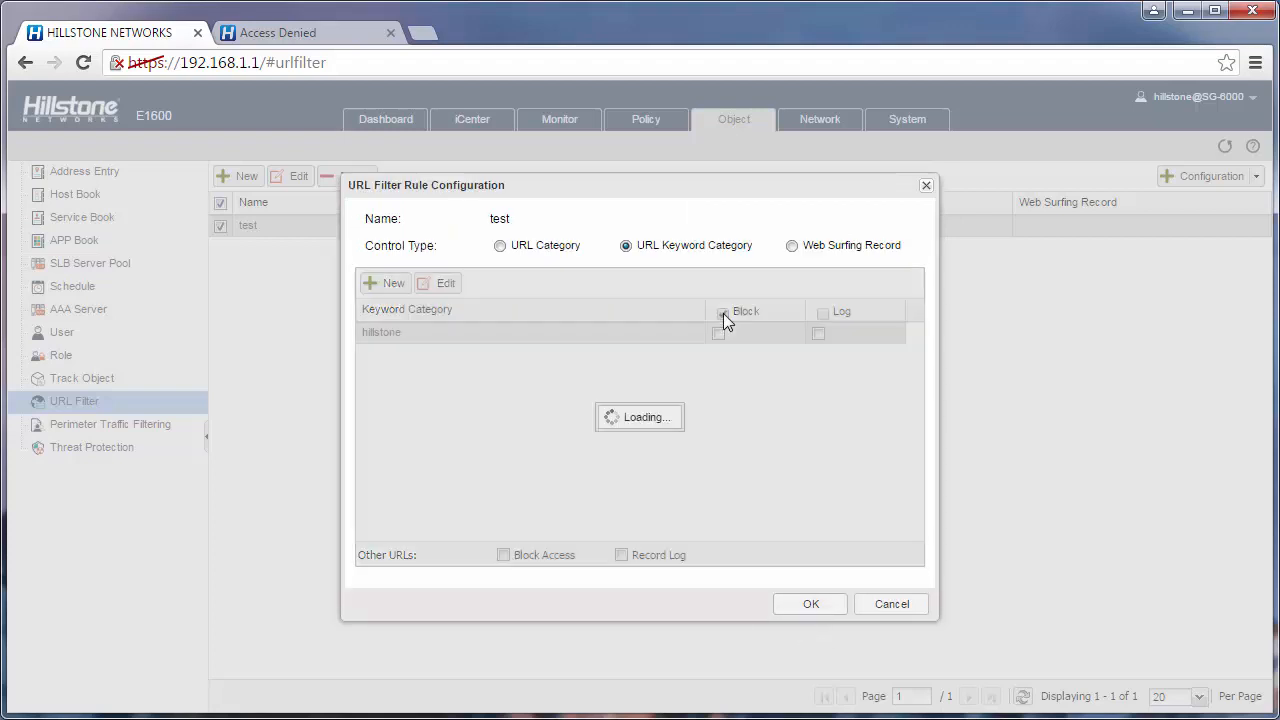
left_click(808, 606)
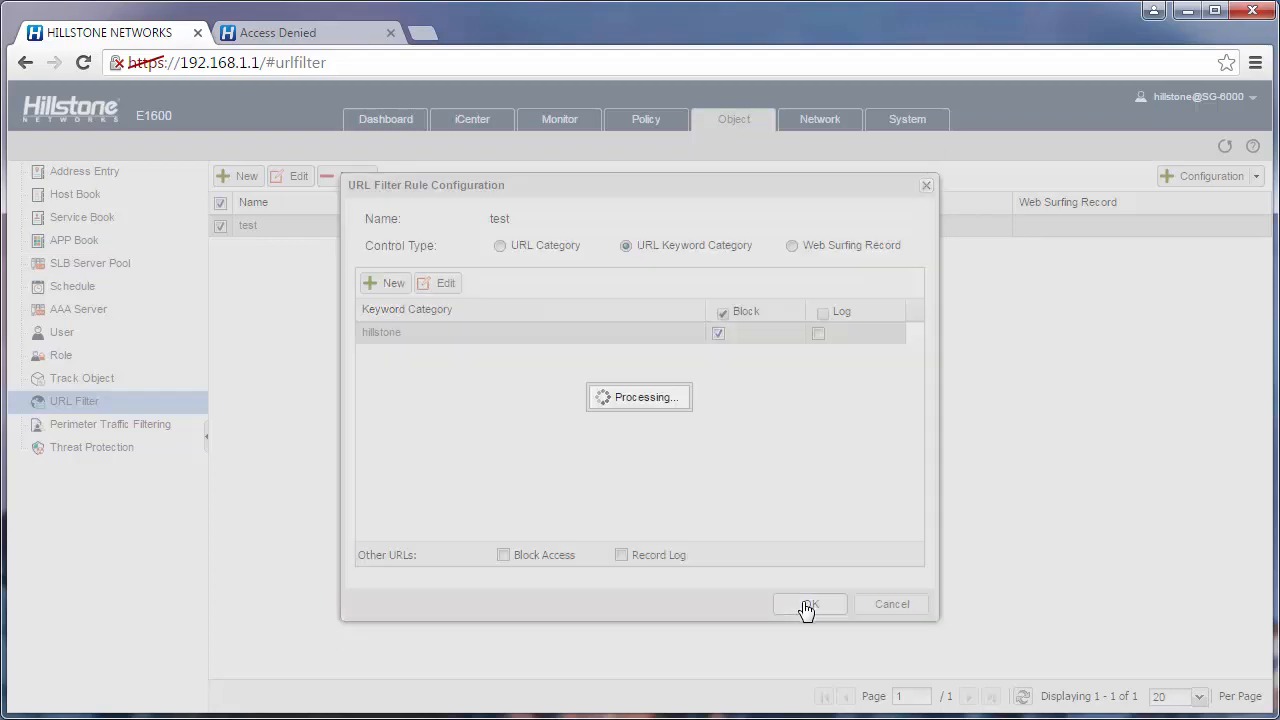
key("ctrl+Tab")
left_click(320, 63)
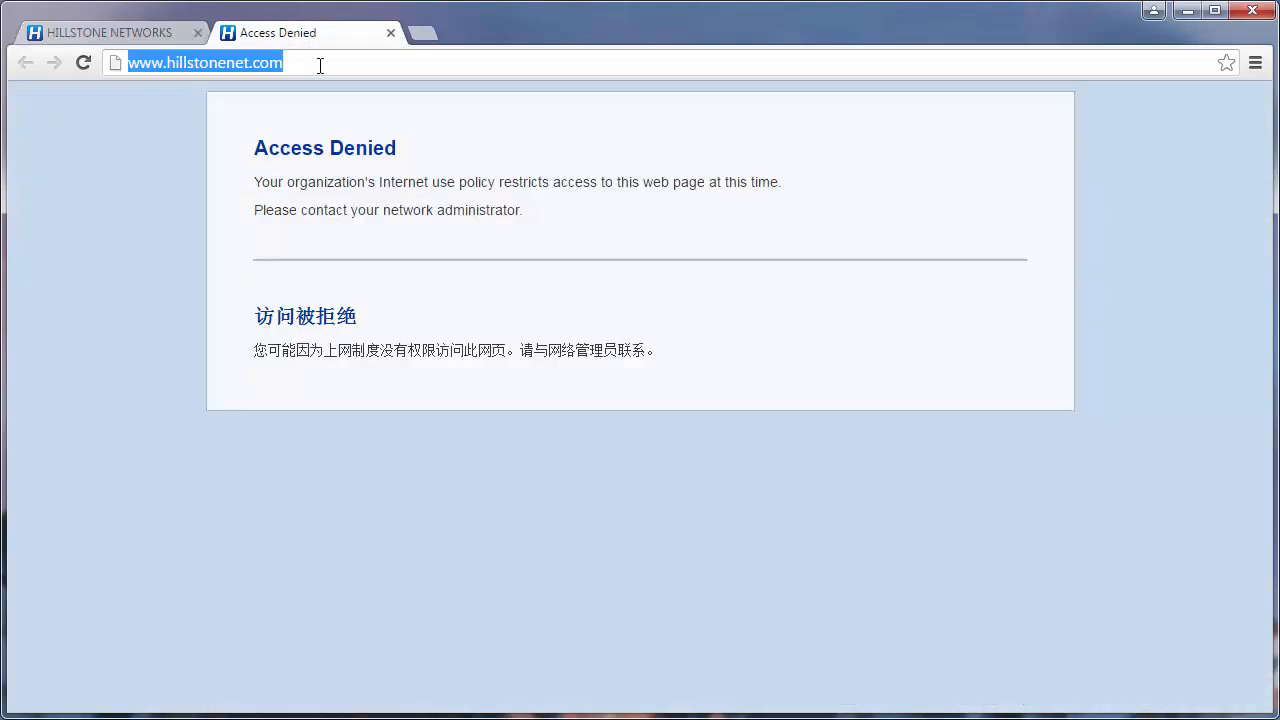
key("Return")
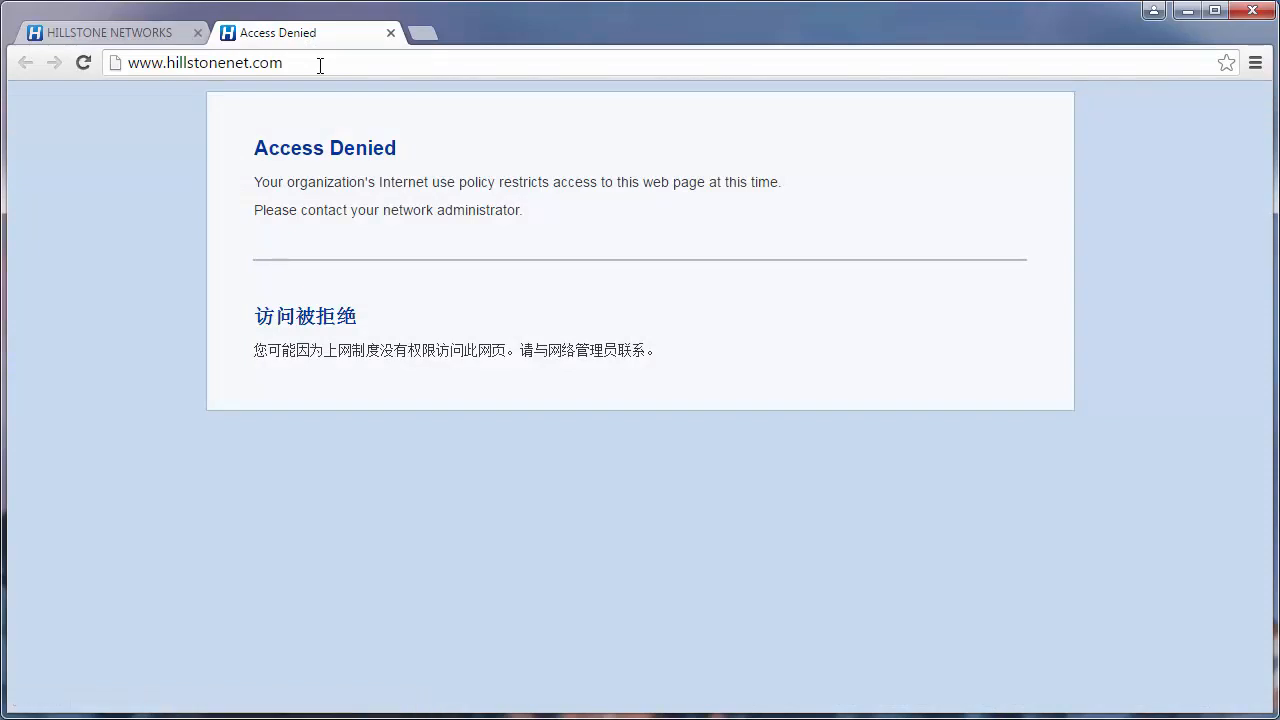
left_click(150, 34)
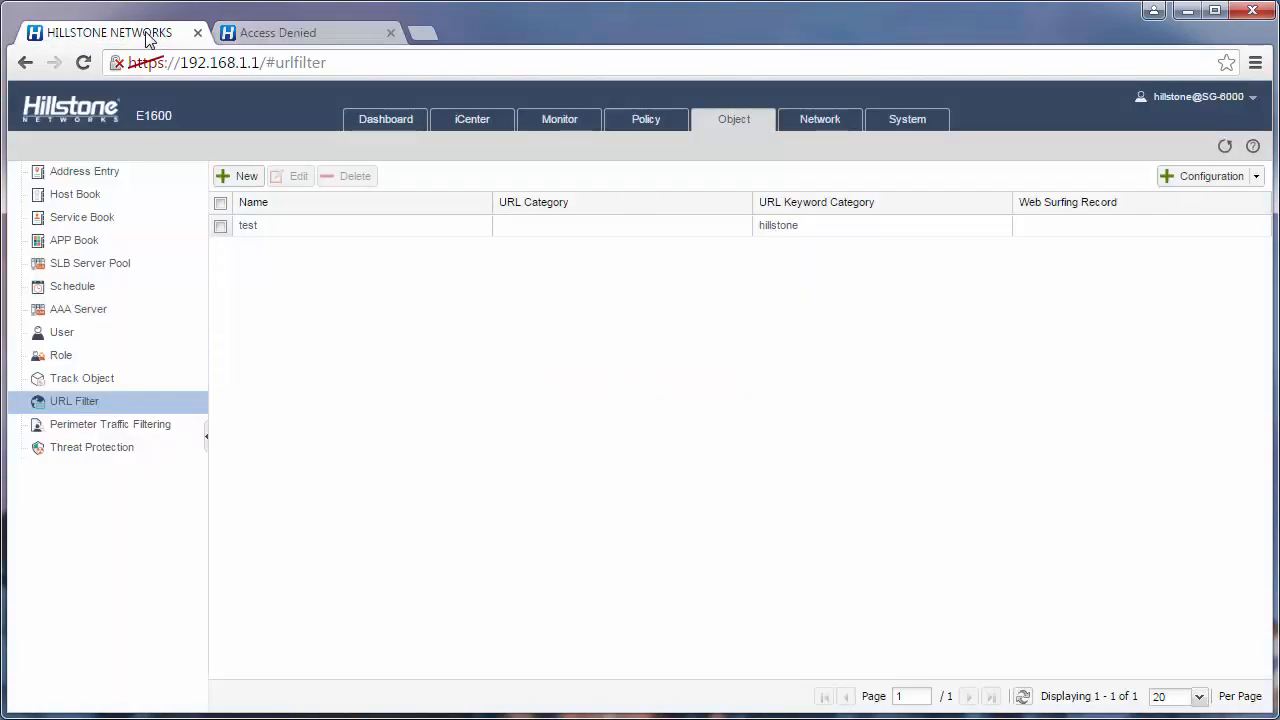